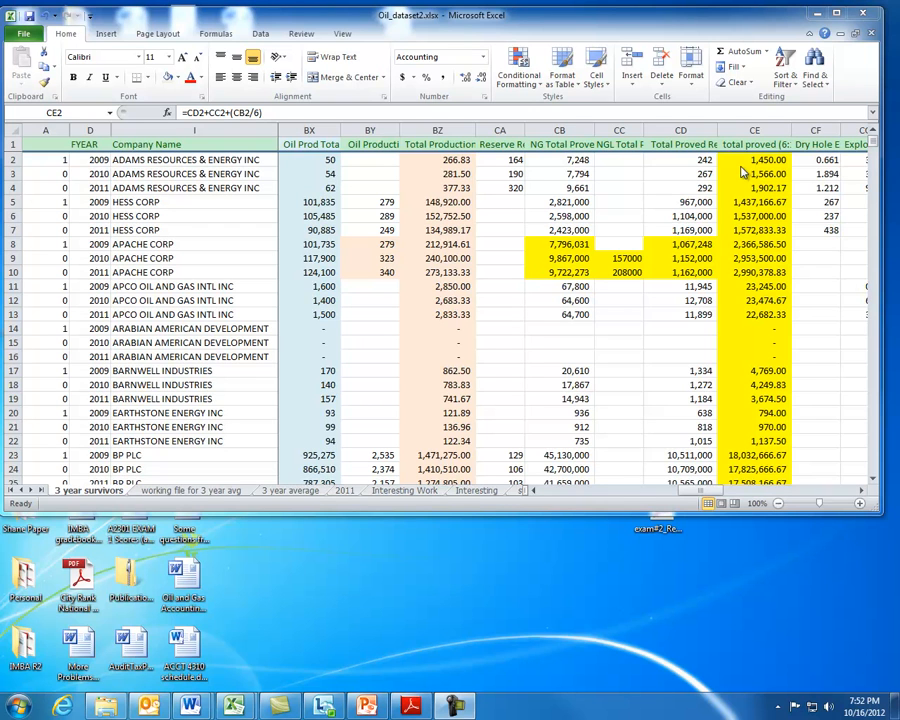
Step: Examine the total proved reserves formula in CE2, its source columns and the 6:1 conversion header in CE1
left_click(742, 163)
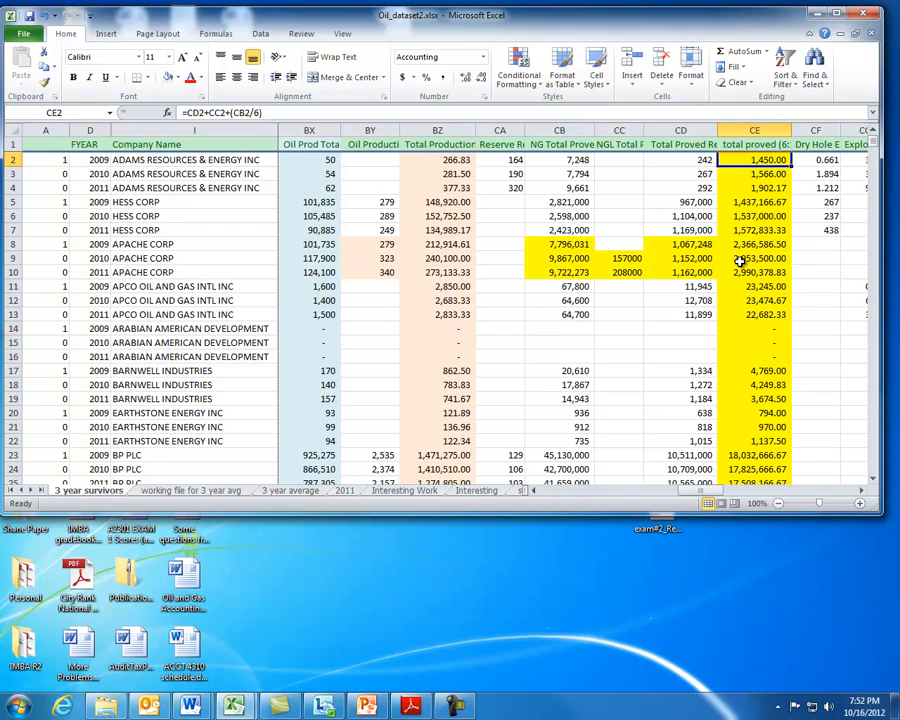
key("Left")
key("Left")
key("Left")
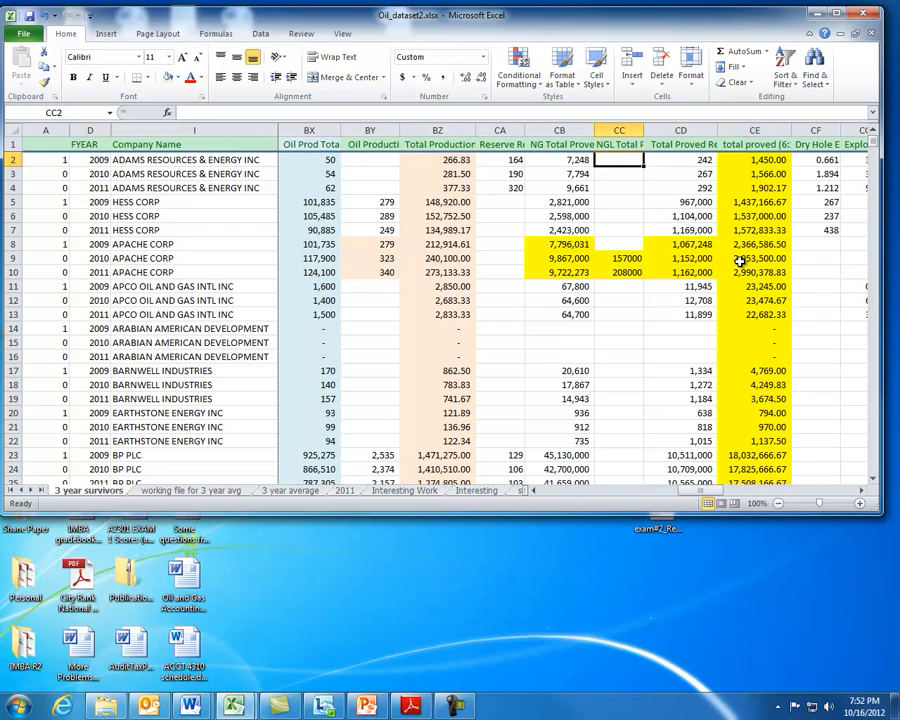
key("Right")
key("Right")
key("Right")
key("Up")
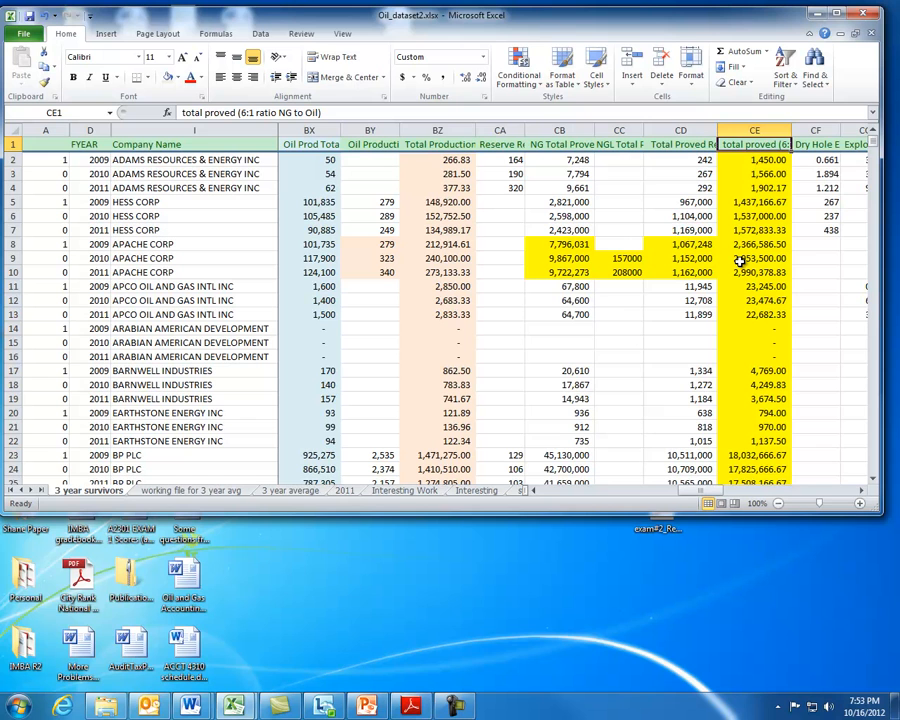
key("Down")
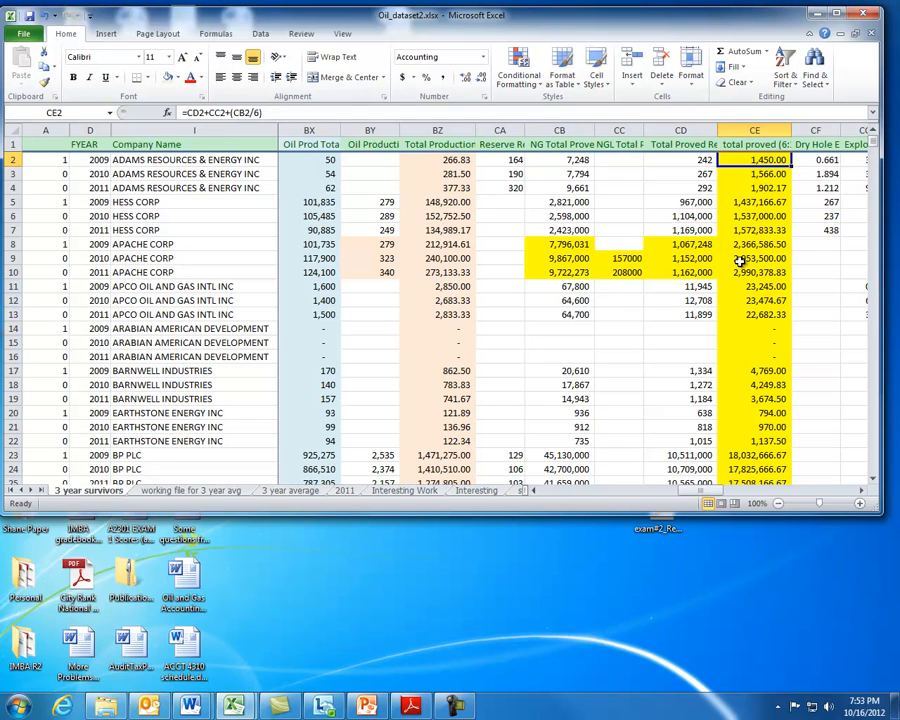
Step: Examine the total production formula in BZ2 and the neighbouring oil and NGL production columns in row 2
key("Left")
key("Left")
key("Left")
key("Left")
key("Left")
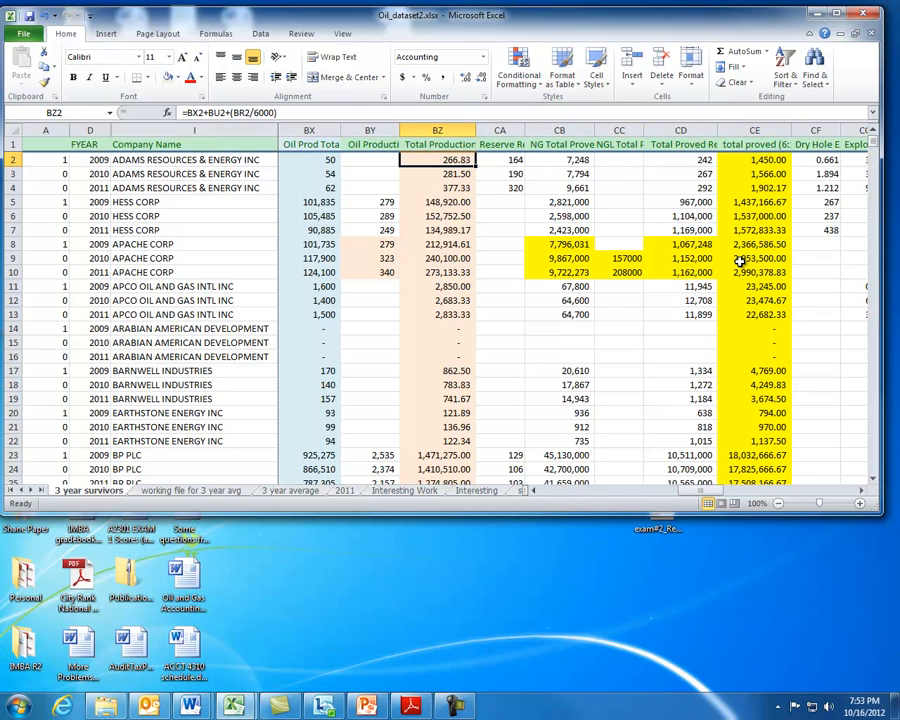
key("Left")
key("Left")
key("Left")
key("Left")
key("Left")
key("Left")
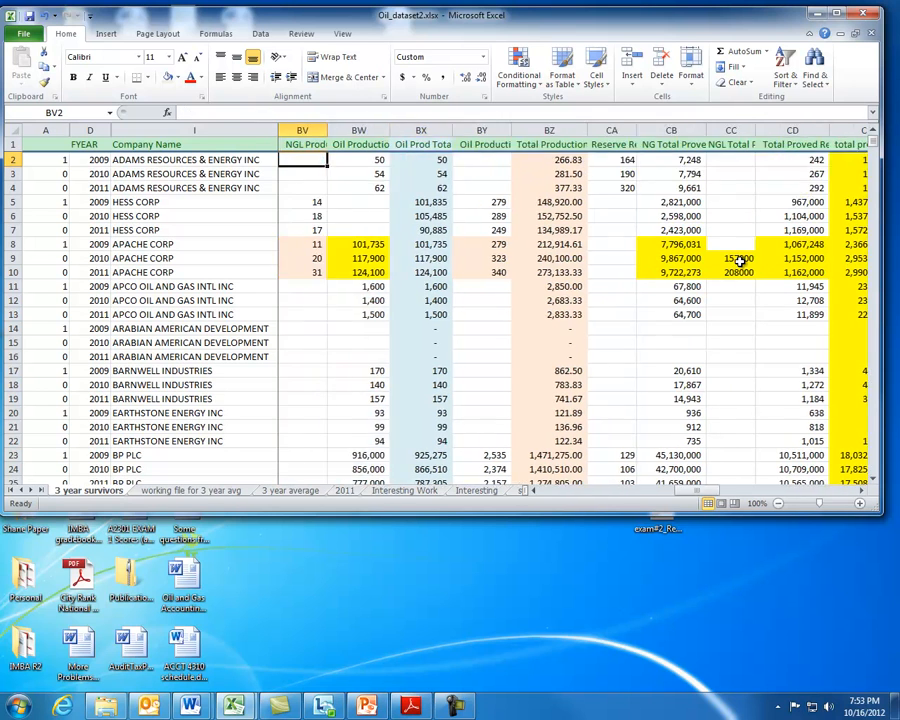
key("Right")
key("Right")
key("Right")
key("Right")
key("Right")
key("Right")
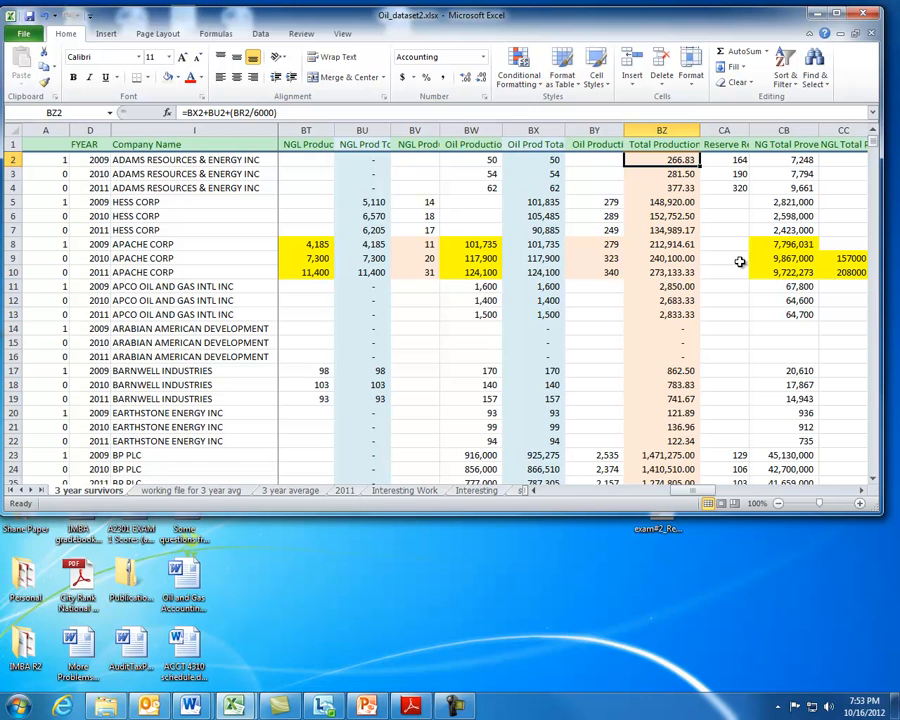
Step: Trace the total production inputs in row 2 back to the natural gas production total formula in BR2
key("Left")
key("Left")
key("Left")
key("Left")
key("Left")
key("Left")
key("Left")
key("Left")
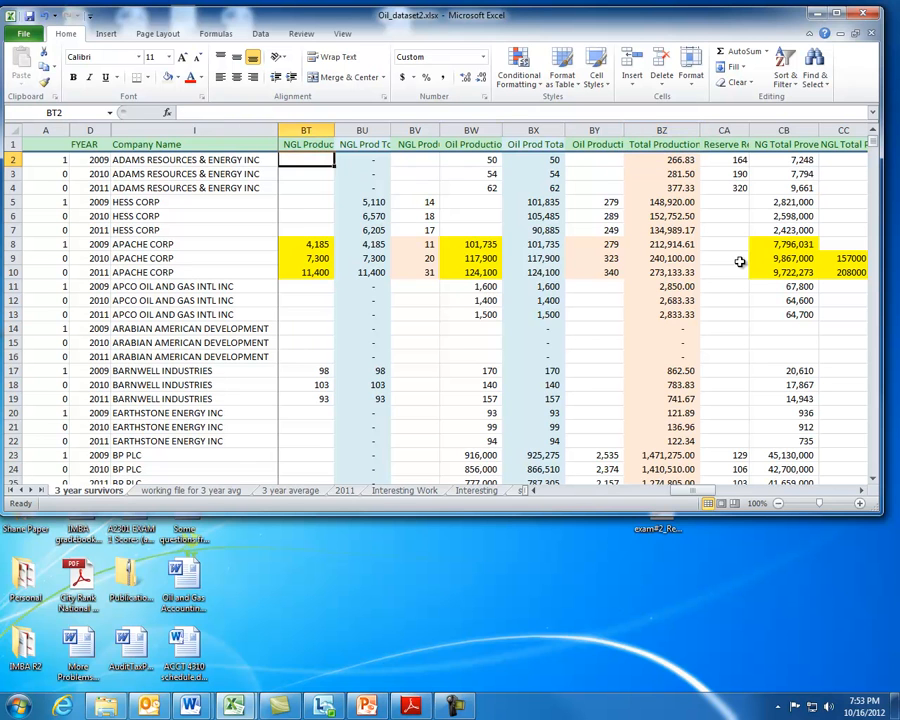
key("Right")
key("Right")
key("Left")
key("Left")
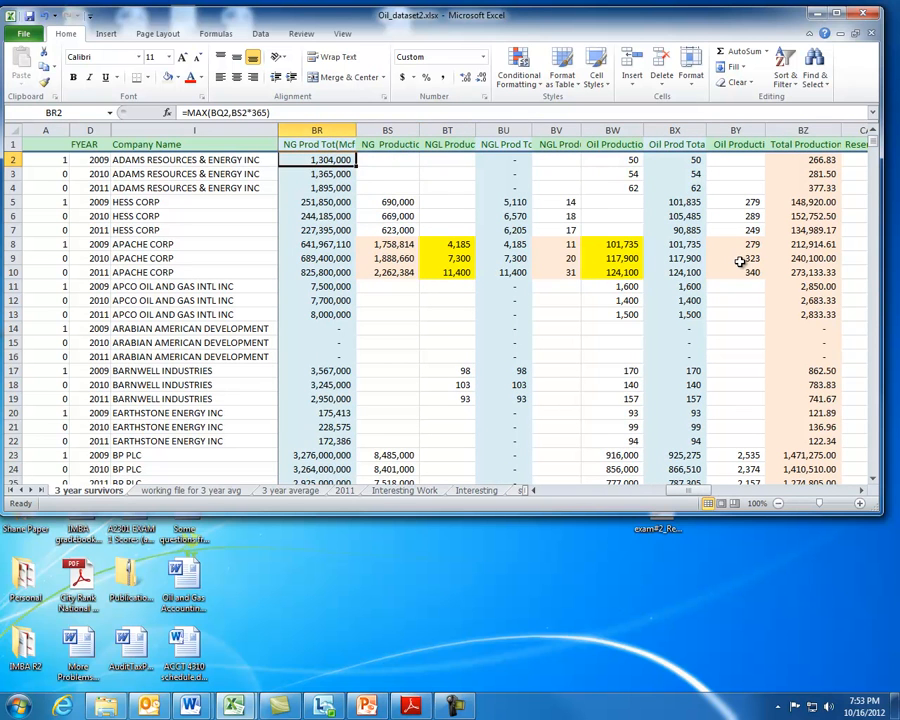
Step: Read the headers and units of the gas, NGL and oil production columns in row 1
key("Up")
key("Right")
key("Right")
key("Right")
key("Right")
key("Left")
key("Right")
key("Right")
key("Right")
key("Right")
key("Left")
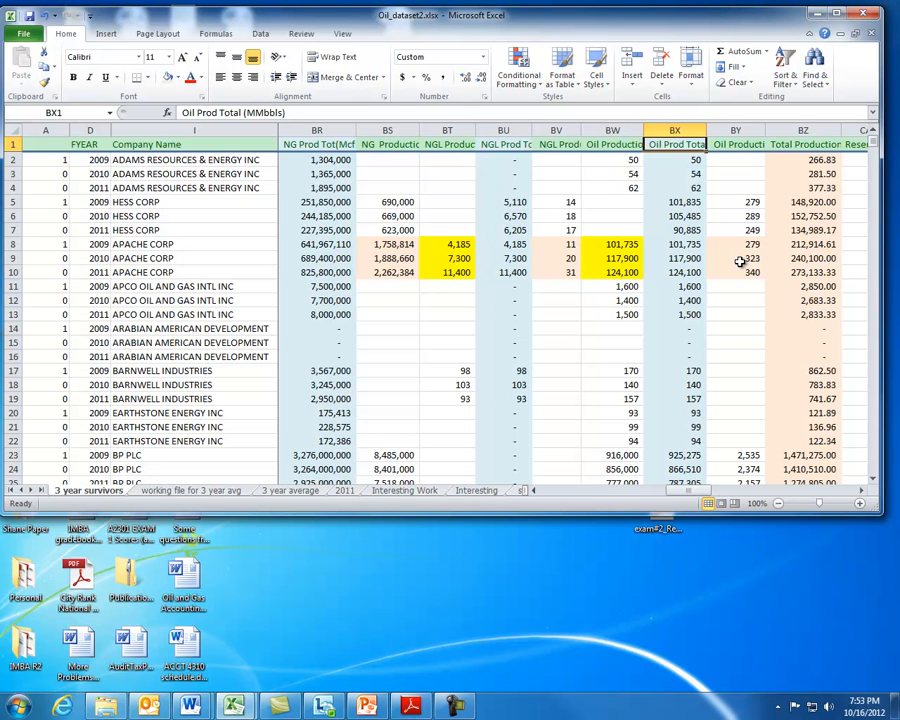
key("Left")
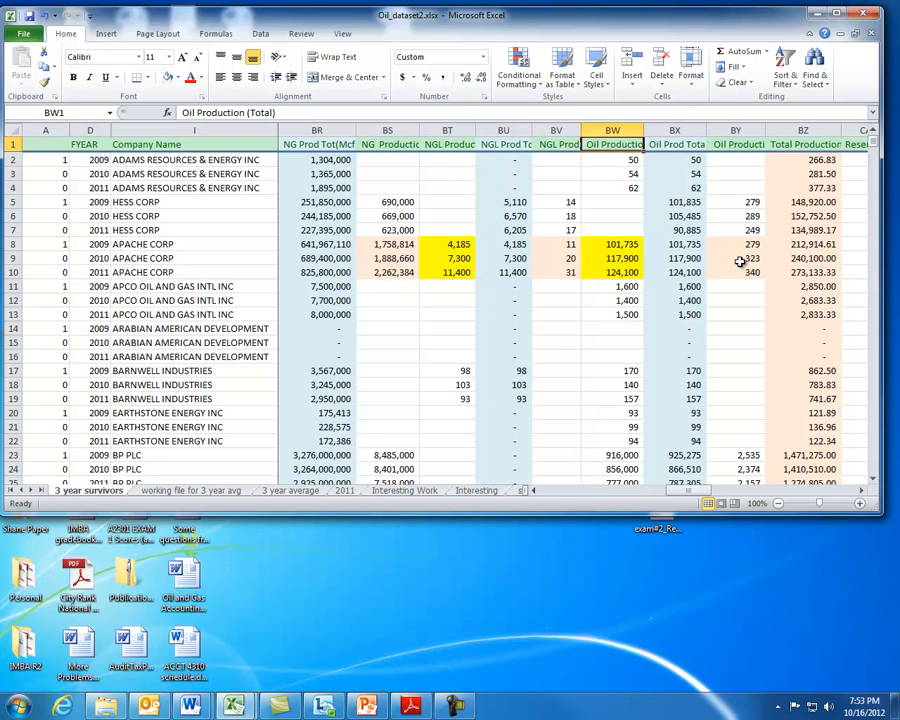
Step: Check the top entries under Oil Production (Total) in column BW, and read the barrels-per-day header in BY1
key("Down")
key("Down")
key("Down")
key("Up")
key("Up")
key("Down")
key("Up")
key("Up")
key("Right")
key("Right")
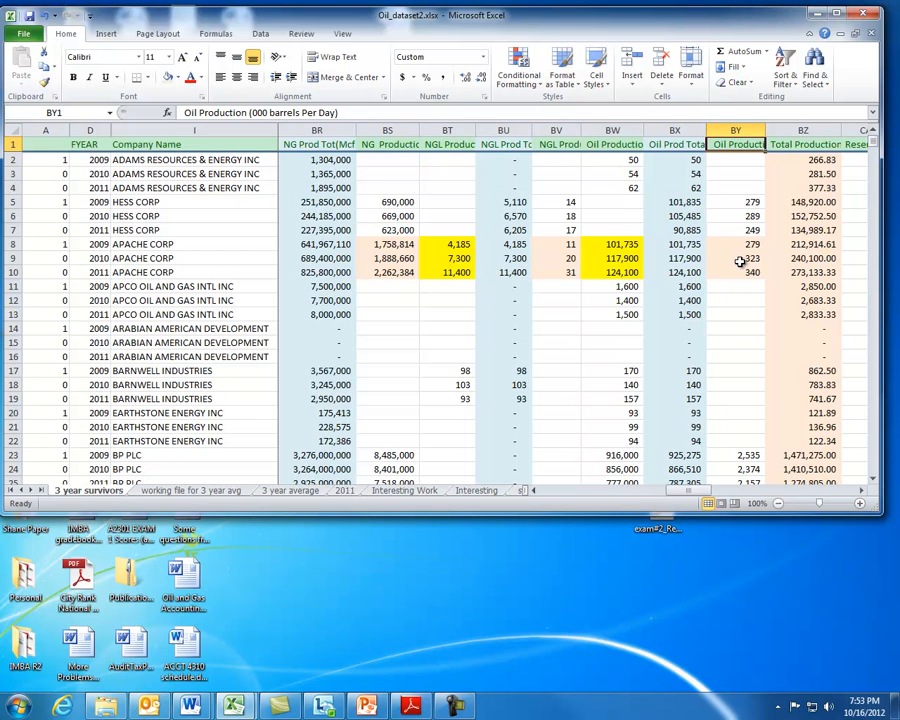
Step: Compare Apache's 2009 total and daily oil production in row 8 with the MAX formula in BX8
key("Down")
key("Down")
key("Down")
key("Down")
key("Down")
key("Down")
key("Down")
key("Left")
key("Left")
key("Left")
key("Right")
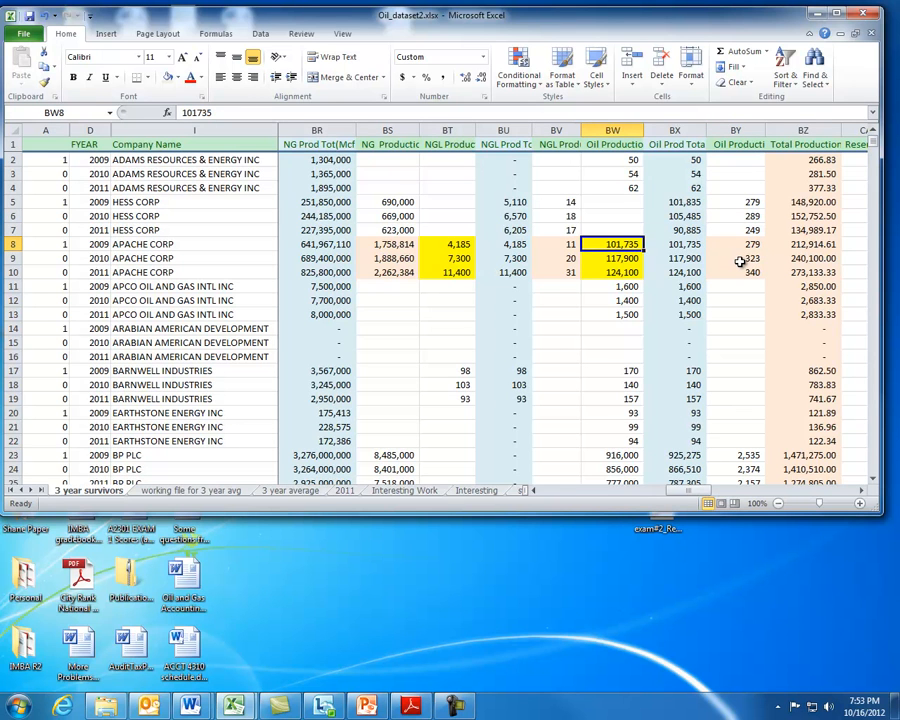
key("Right")
key("Right")
key("Right")
key("Left")
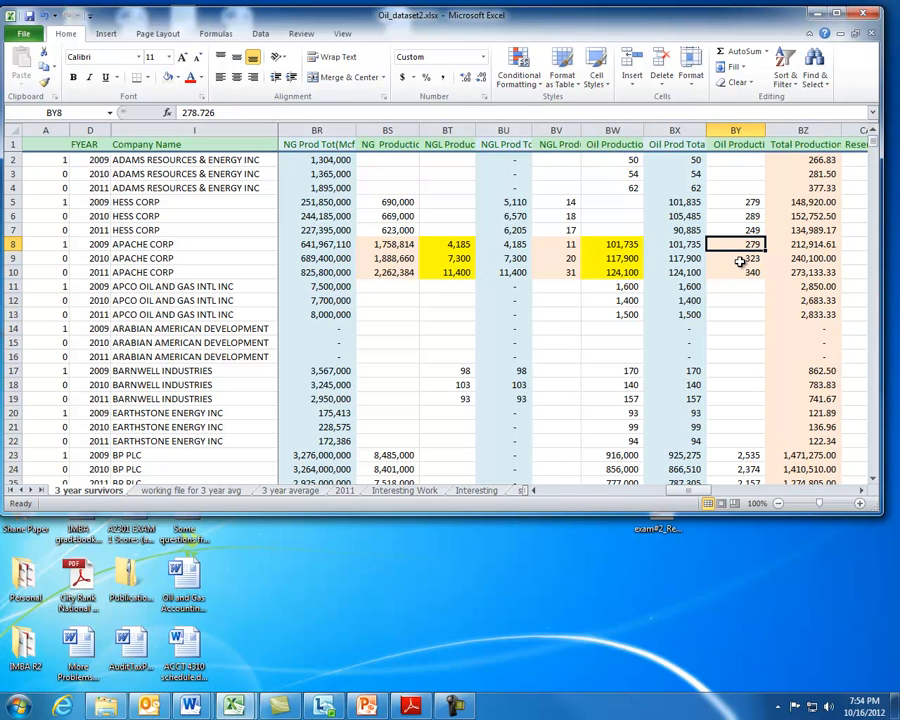
key("Left")
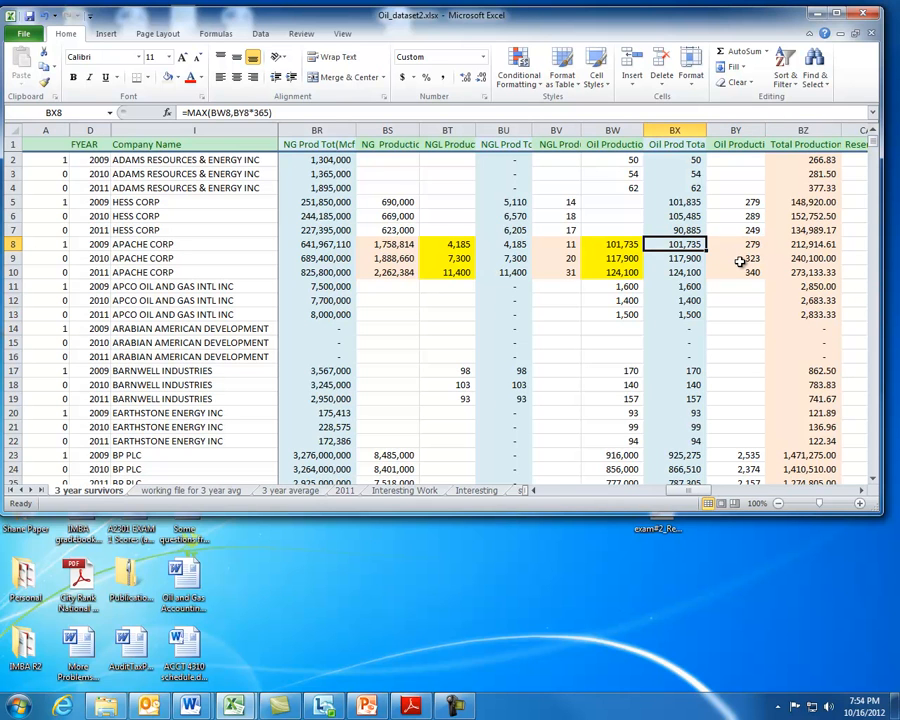
Step: Examine the MAX formula in BX23 for BP PLC 2009 against its total and daily oil production inputs
key("Down")
key("Down")
key("Down")
key("Down")
key("Down")
key("Down")
key("Down")
key("Down")
key("Down")
key("Down")
key("Down")
key("Down")
key("Down")
key("Down")
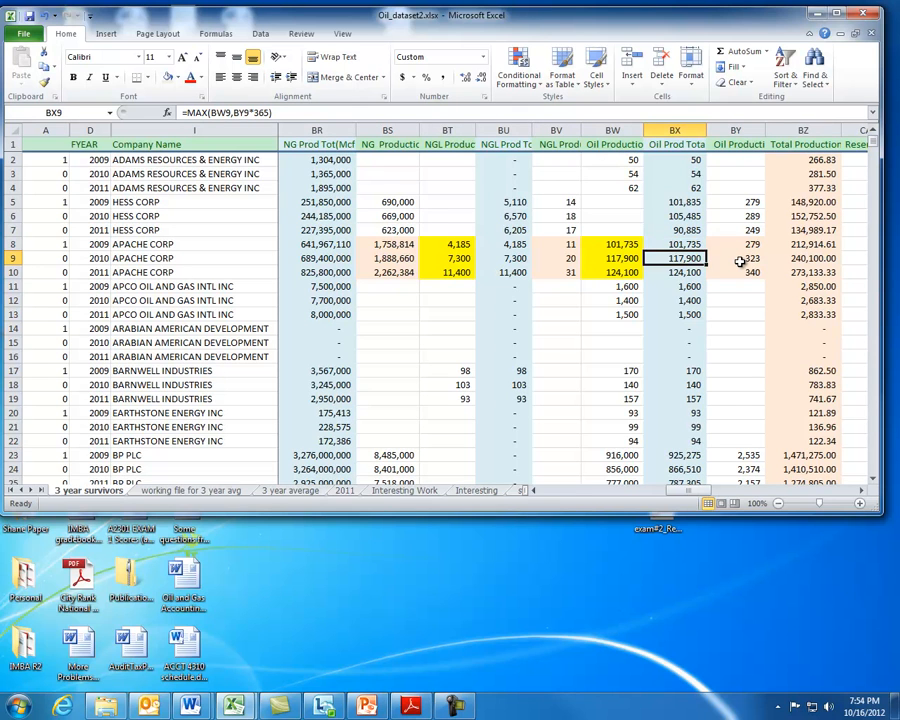
key("Down")
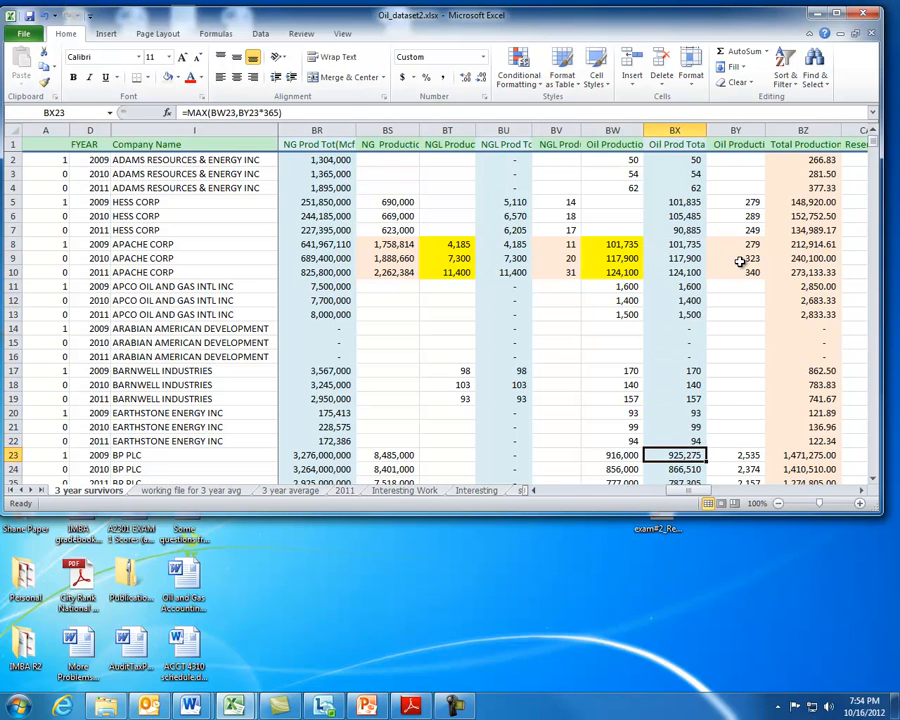
key("Left")
key("Right")
key("Right")
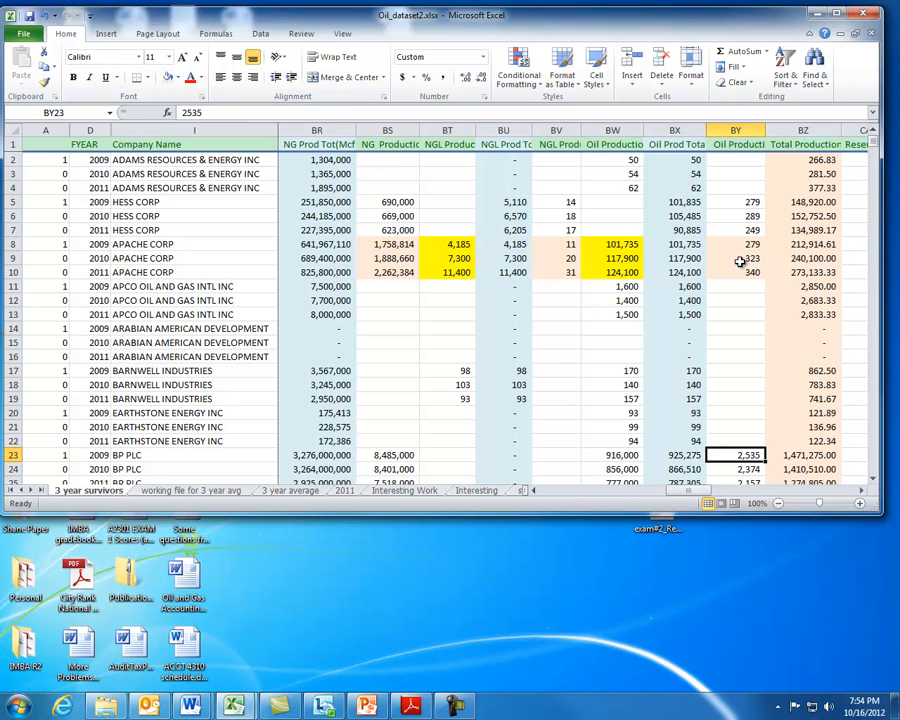
key("Left")
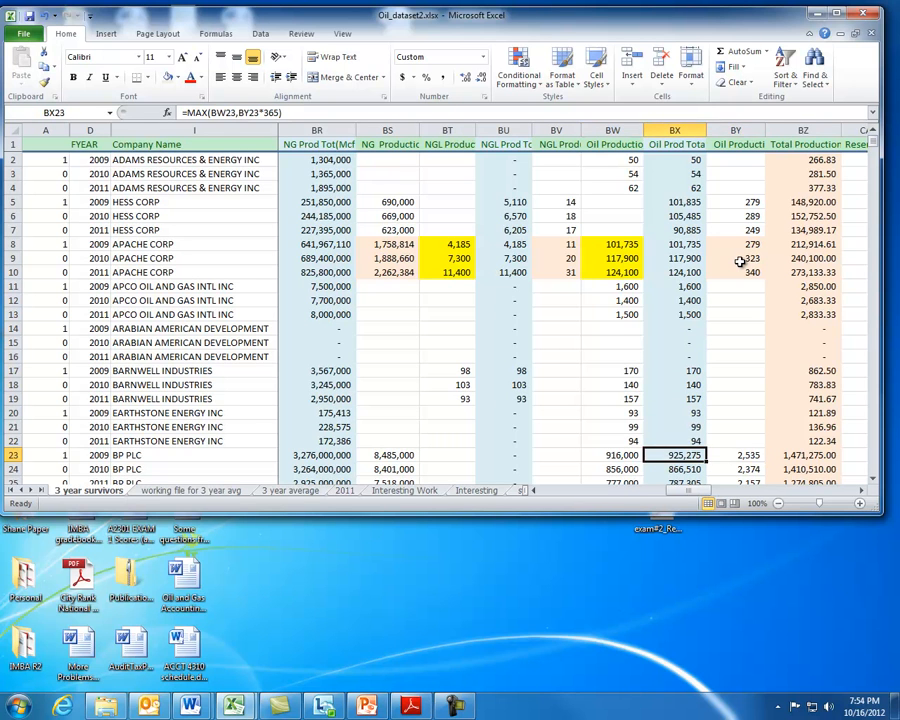
key("Right")
key("Left")
key("Left")
key("Right")
Step: Review the proved developed reserves headers and the net undeveloped acreage entries for Hess and Apache in column BM
key("Up")
key("Up")
key("Up")
key("Up")
key("Up")
key("Up")
key("Up")
key("Up")
key("Up")
key("Up")
key("Up")
key("Up")
key("Up")
key("Up")
key("Up")
key("Up")
key("Up")
key("Up")
key("Up")
key("Up")
key("Left")
key("Left")
key("Left")
key("Left")
key("Left")
key("Left")
key("Left")
key("Left")
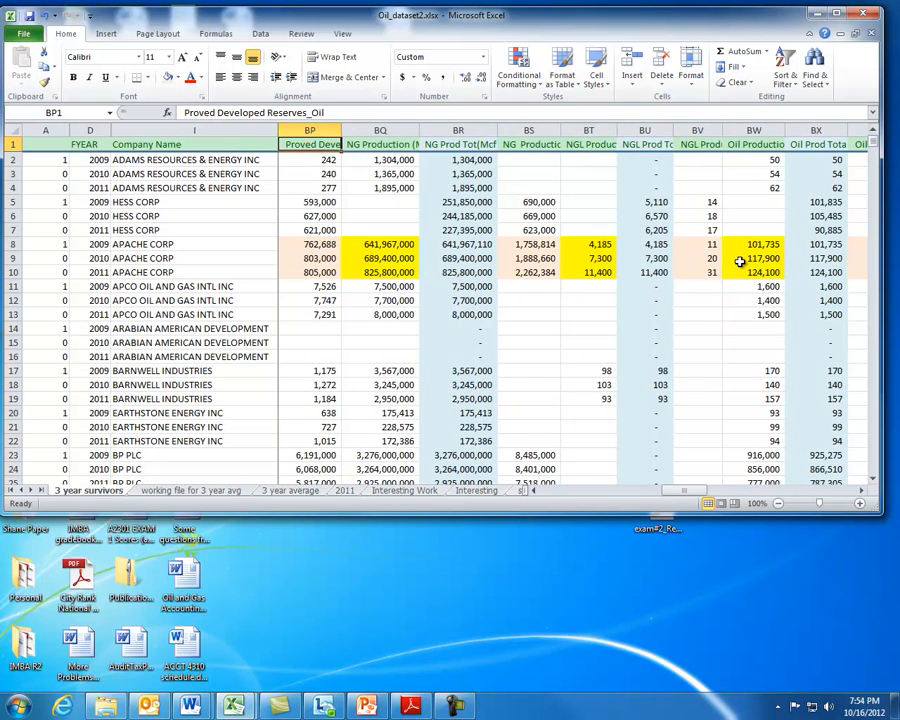
key("Left")
key("Left")
key("Left")
key("Down")
key("Down")
key("Down")
key("Down")
key("Down")
key("Down")
key("Down")
key("Down")
key("Down")
key("Up")
key("Up")
key("Up")
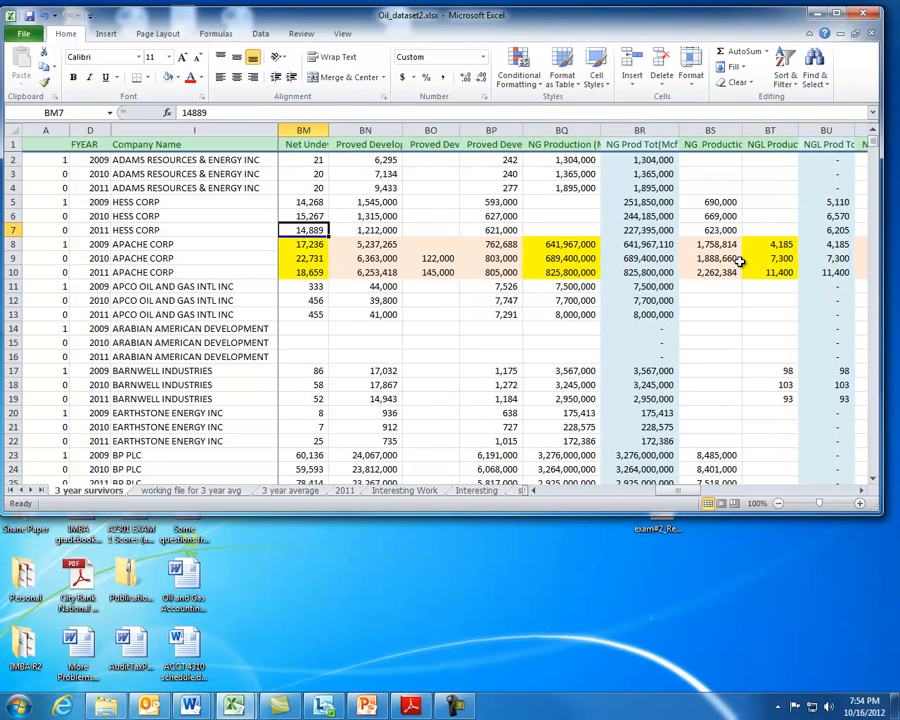
Step: Review the headers of the acreage, oil average sales price and REV NG, REV NGL and REV OIL columns
key("Up")
key("Up")
key("Up")
key("Up")
key("Up")
key("Up")
key("Left")
key("Left")
key("Left")
key("Left")
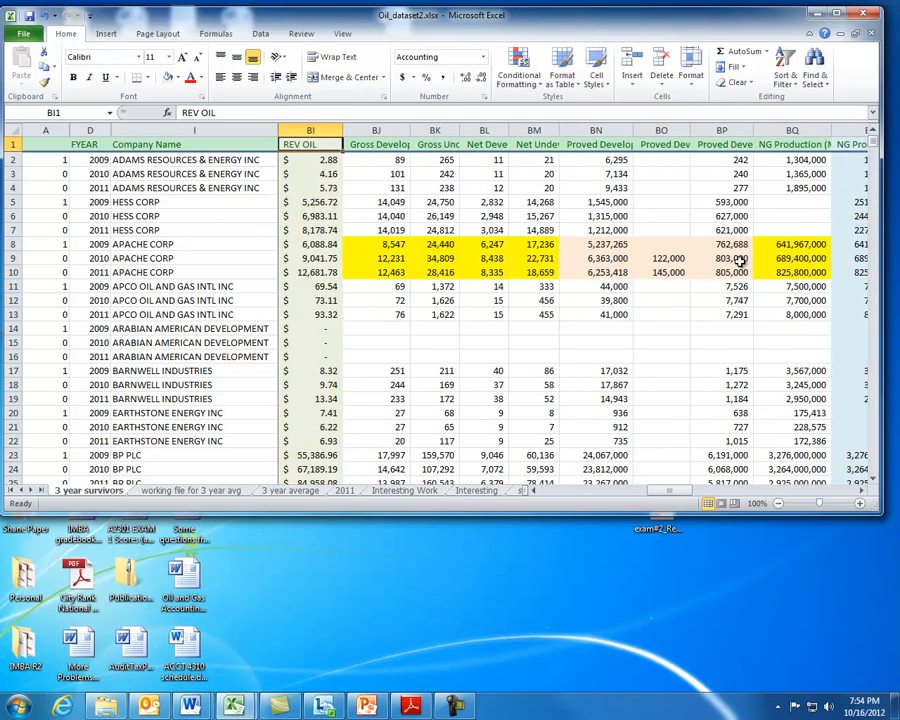
key("Left")
key("Left")
key("Left")
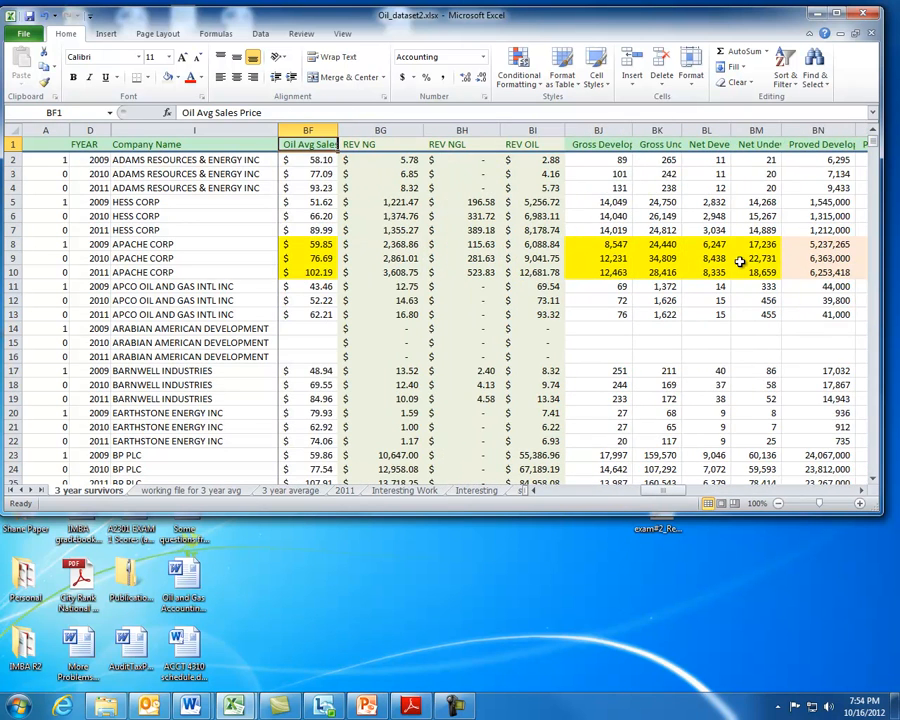
key("Right")
key("Right")
key("Right")
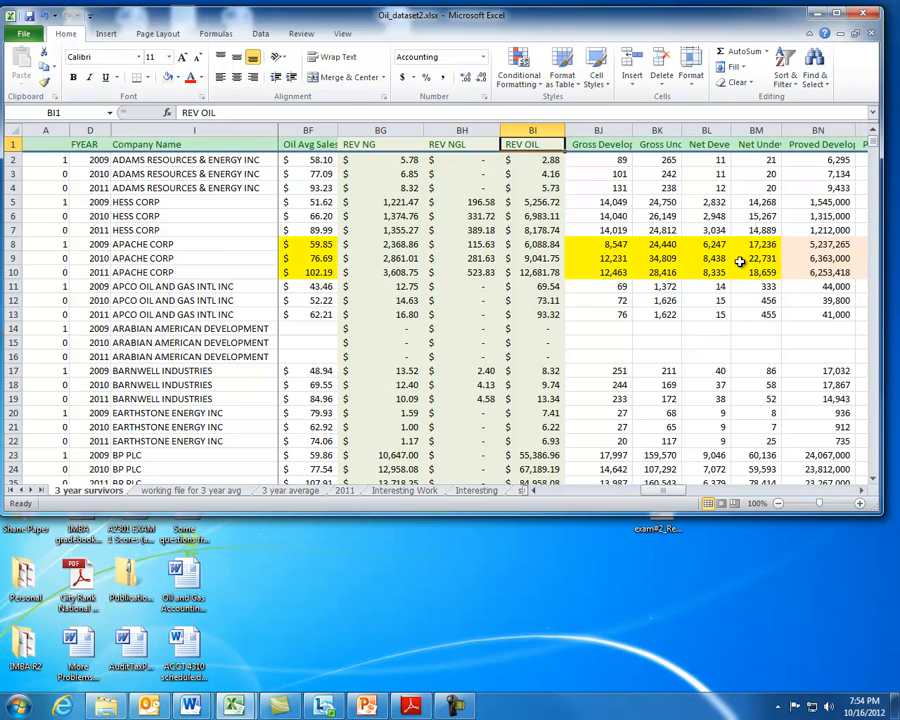
Step: Examine the REV OIL formulas in column BI from Adams Resources down to Apache 2009 in BI8
key("Down")
key("Down")
key("Down")
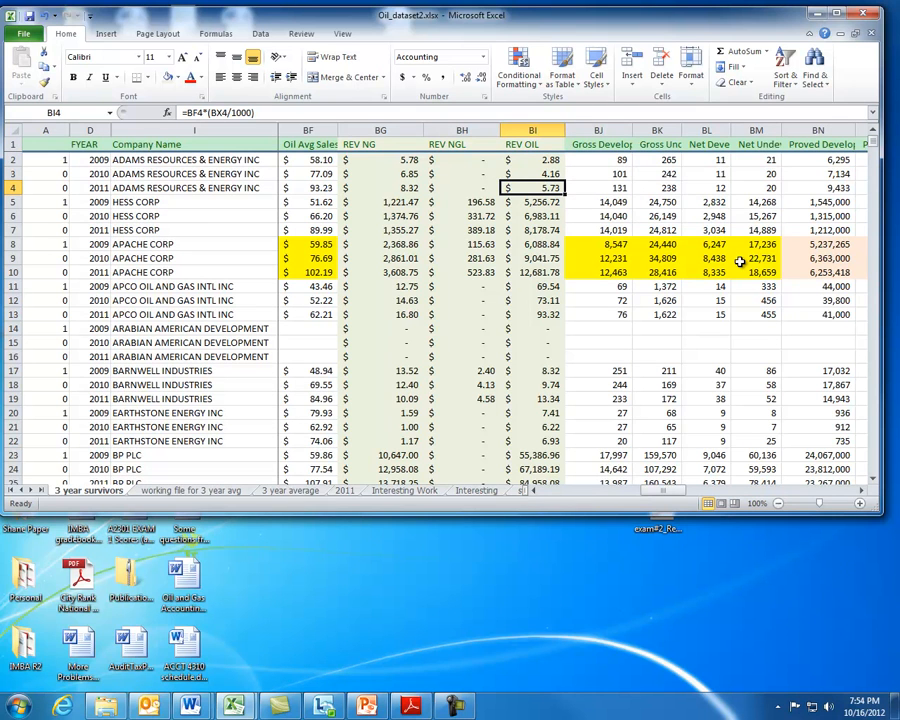
key("Down")
key("Down")
key("Down")
key("Down")
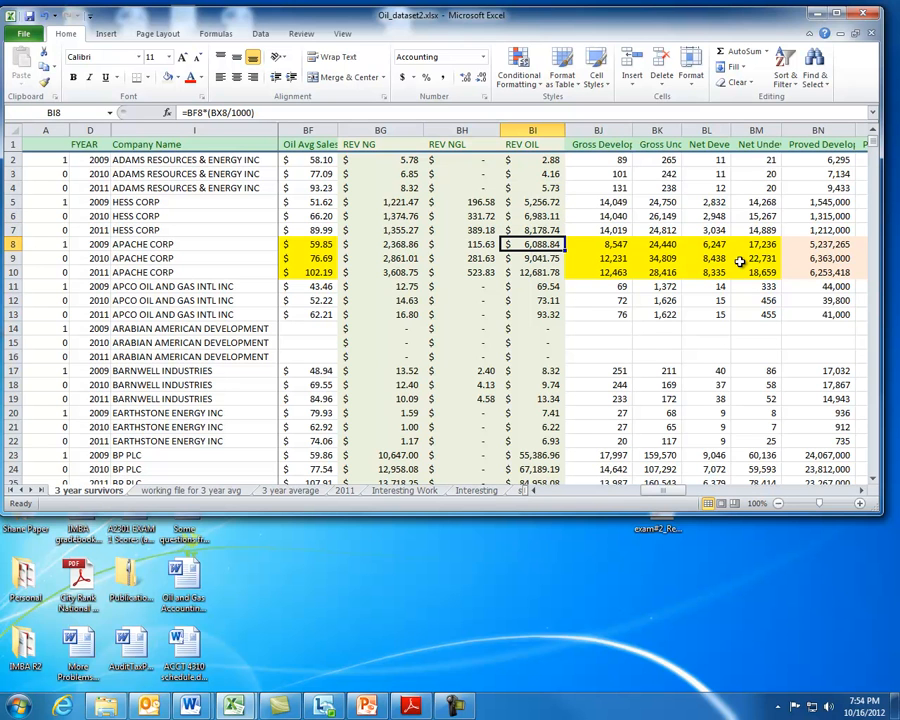
Step: Review Apache's 2009 NG, NGL and oil average sales prices in row 8 and the REV NG formula in BG8
key("Left")
key("Left")
key("Left")
key("Left")
key("Left")
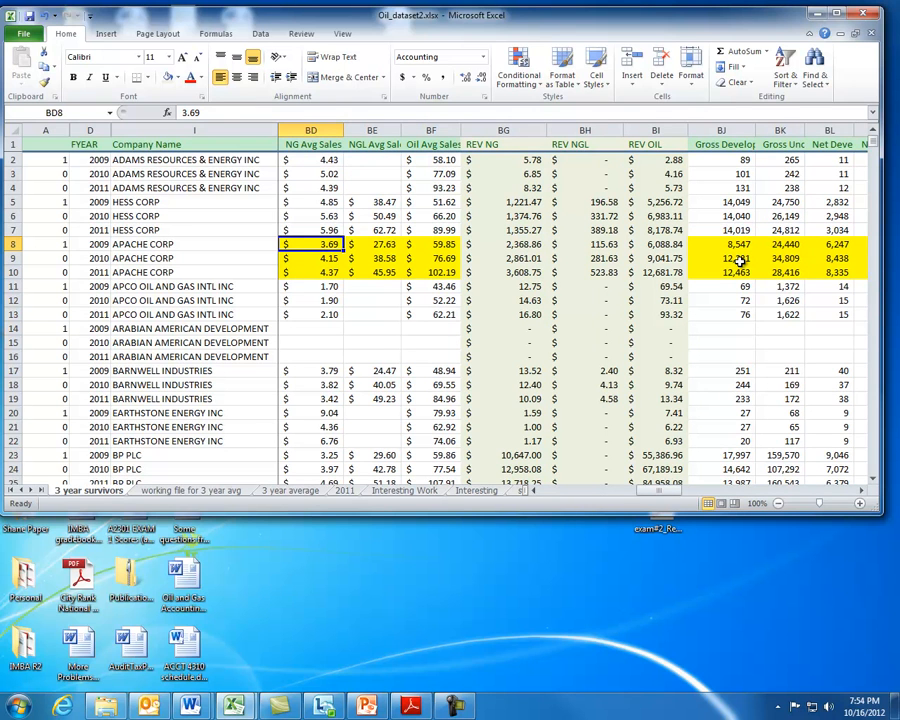
key("Right")
key("Right")
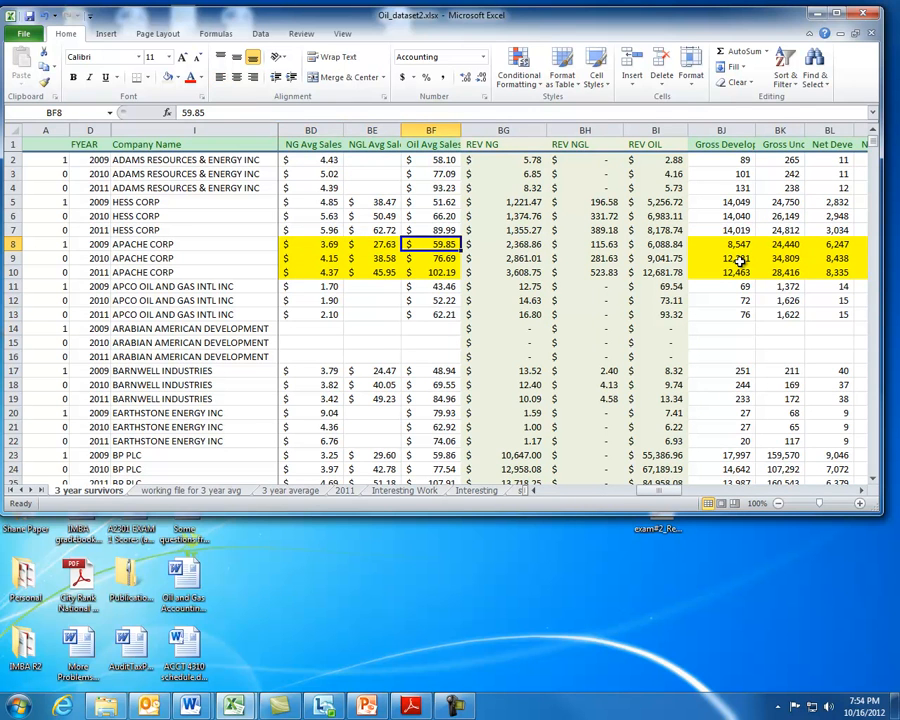
key("Right")
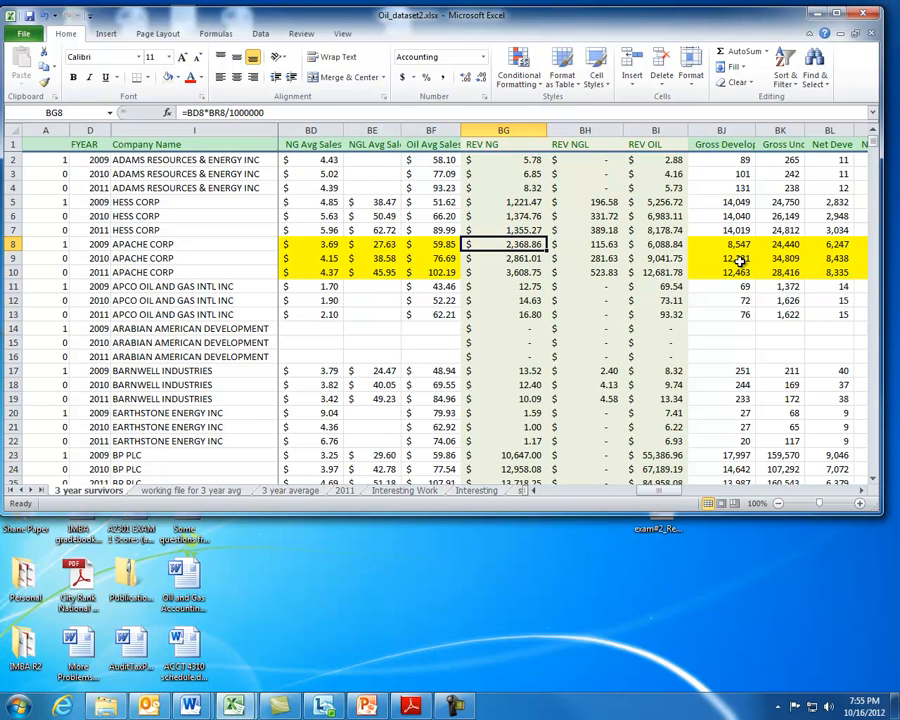
key("Right")
key("Left")
key("Left")
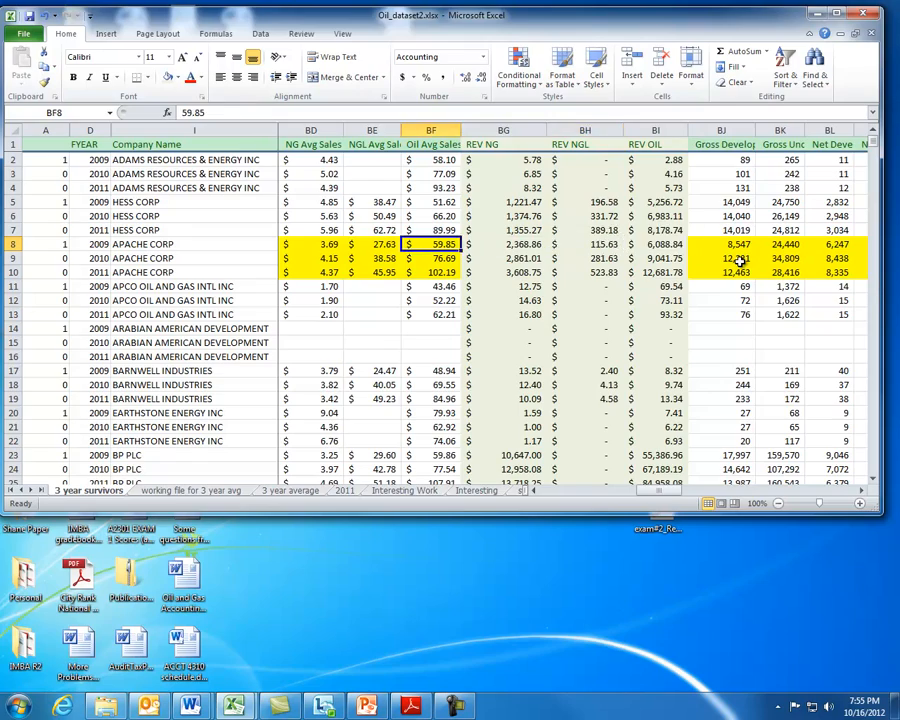
Step: Examine Apache's 2009 REV Hcarb Check formula in P8 against its reported revenue in Q8
key("Left")
key("Left")
key("Left")
key("Left")
key("Left")
key("Left")
key("Left")
key("Left")
key("Left")
key("Left")
key("Left")
key("Left")
key("Left")
key("Left")
key("Left")
key("Left")
key("Left")
key("Left")
key("Left")
key("Left")
key("Left")
key("Left")
key("Left")
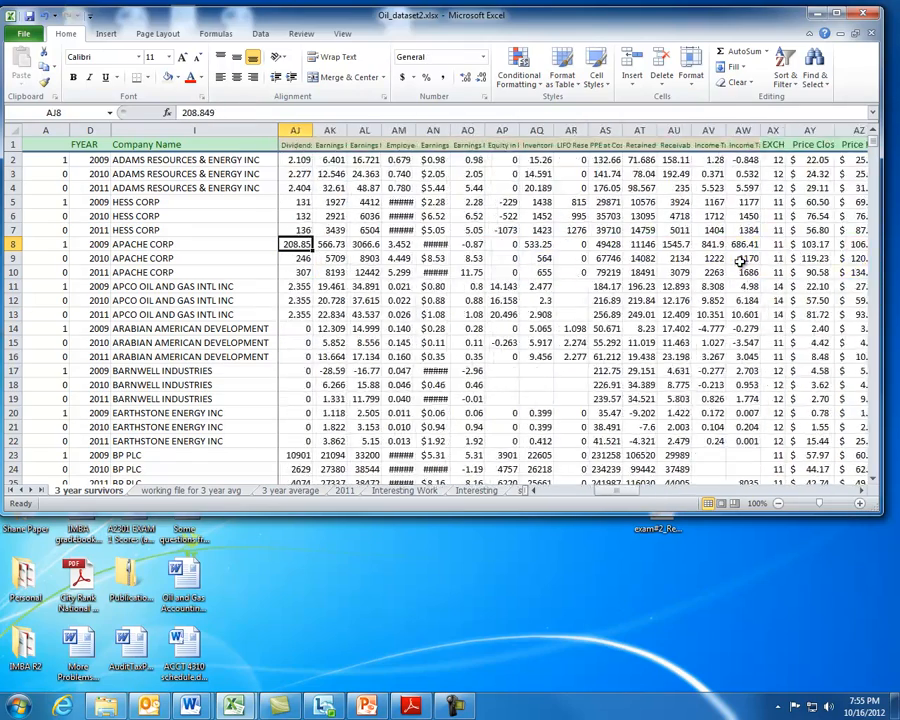
key("Left")
key("Left")
key("Left")
key("Left")
key("Left")
key("Left")
key("Left")
key("Left")
key("Left")
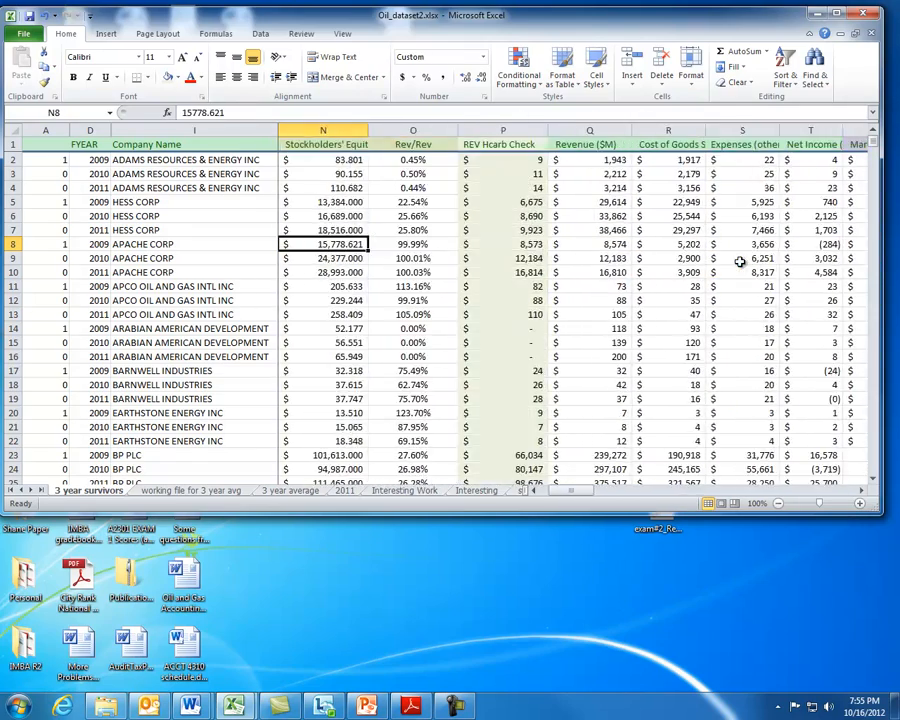
key("Right")
key("Right")
key("Right")
key("Right")
key("Left")
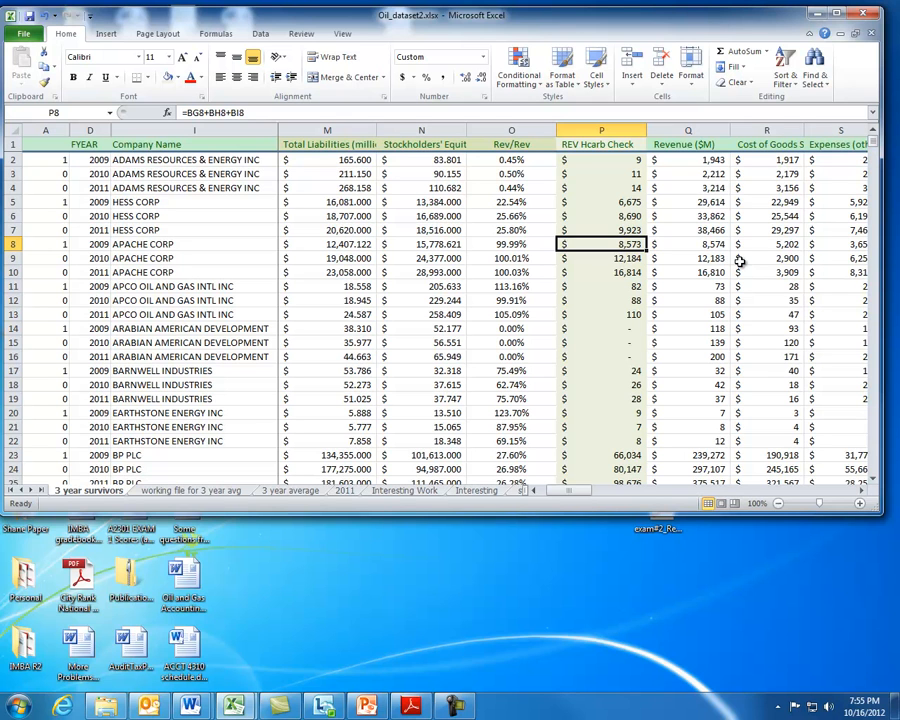
key("Right")
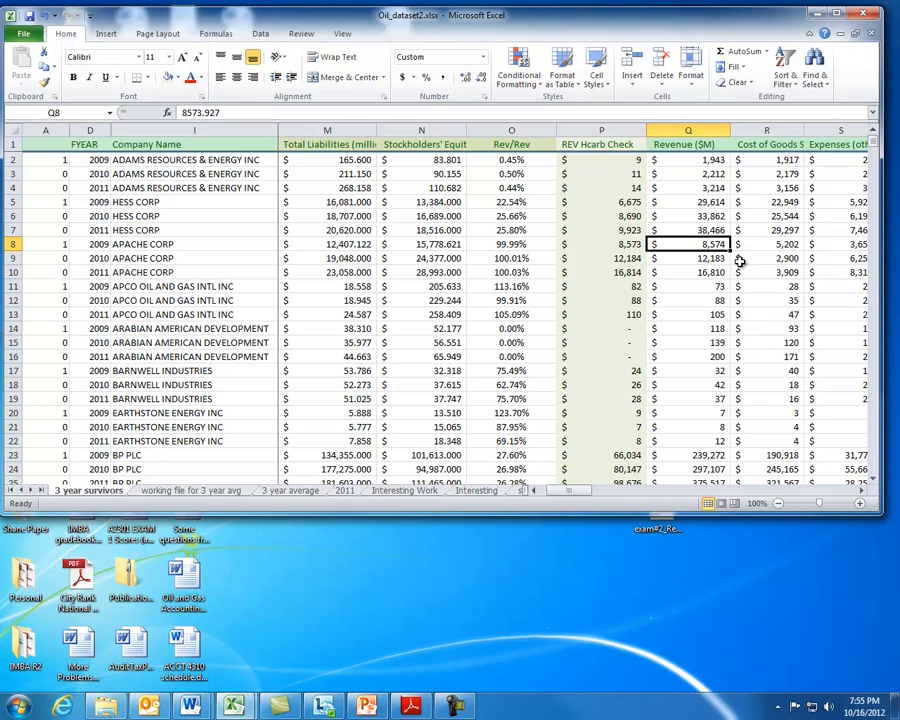
key("Left")
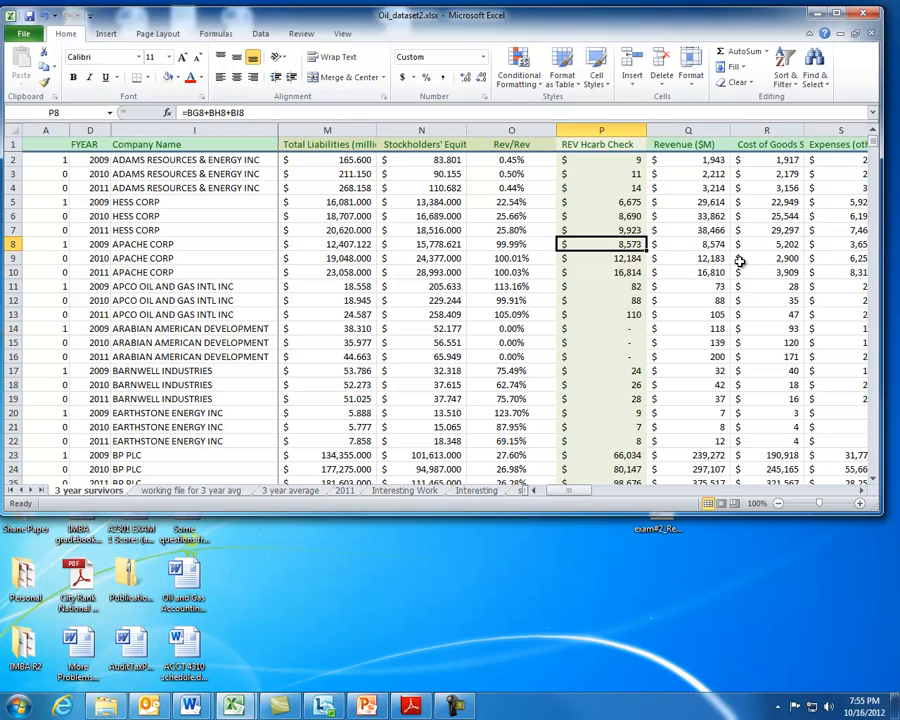
Step: Compare Apache's REV Hcarb Check amounts with its reported revenue for 2009 through 2011
key("Down")
key("Down")
key("Right")
key("Up")
key("Up")
key("Down")
key("Down")
key("Left")
key("Up")
key("Up")
key("Right")
key("Down")
key("Down")
key("Left")
key("Up")
key("Up")
Step: Examine the Rev/Rev formula in Apache's rows against the REV Hcarb Check and Revenue ($M) columns
key("Left")
key("Down")
key("Down")
key("Up")
key("Up")
key("Down")
key("Down")
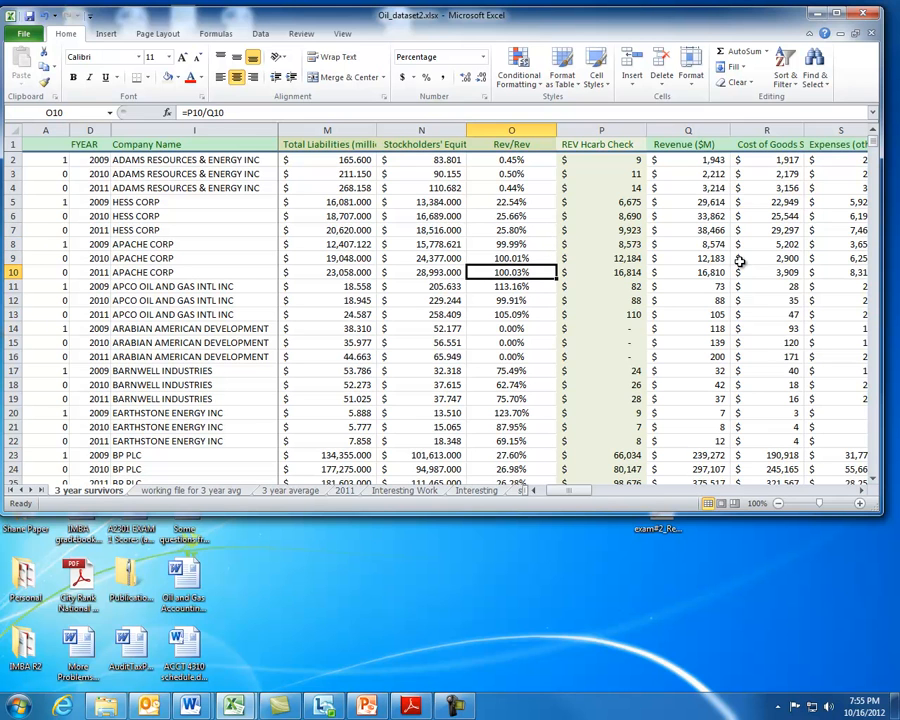
left_click(622, 131)
left_click(689, 129)
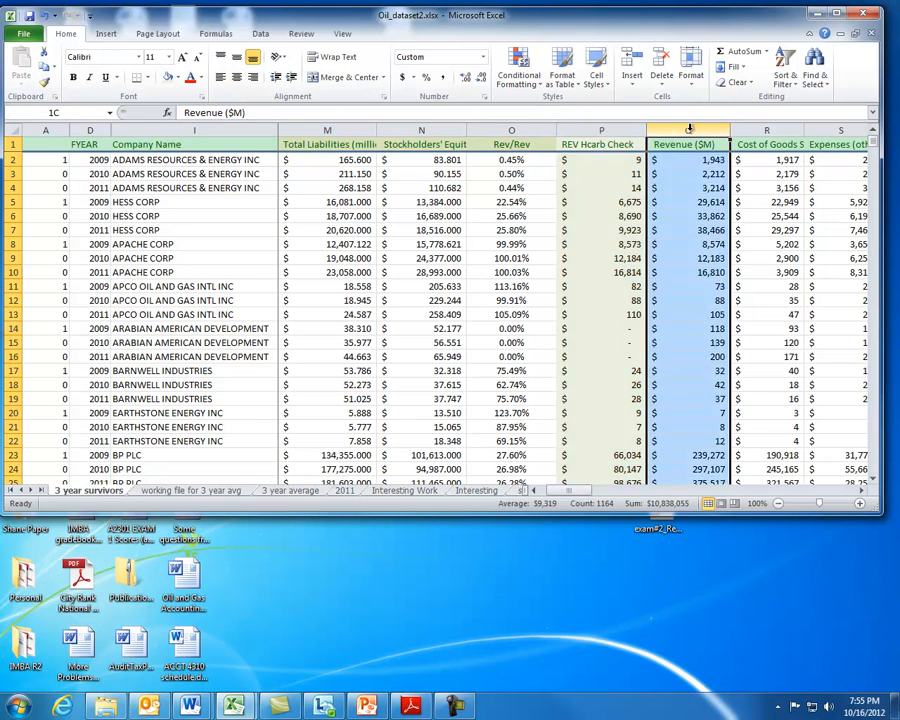
left_click(507, 245)
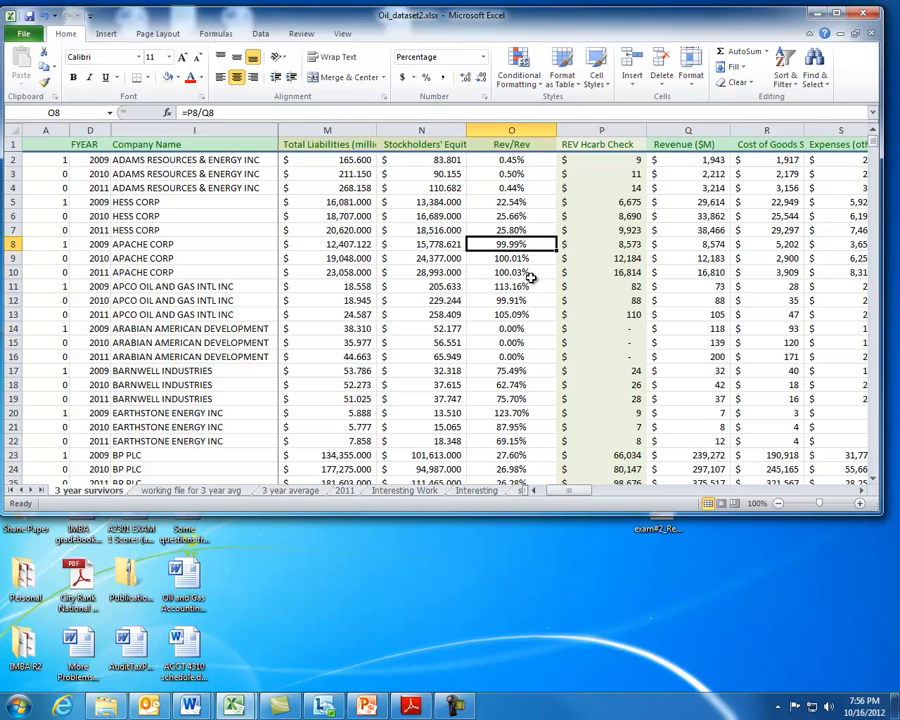
Step: Review the Rev/Rev ratios of APCO Oil and Gas and Arabian American Development alongside Apache's
key("Down")
key("Down")
key("Down")
key("Down")
key("Down")
key("Down")
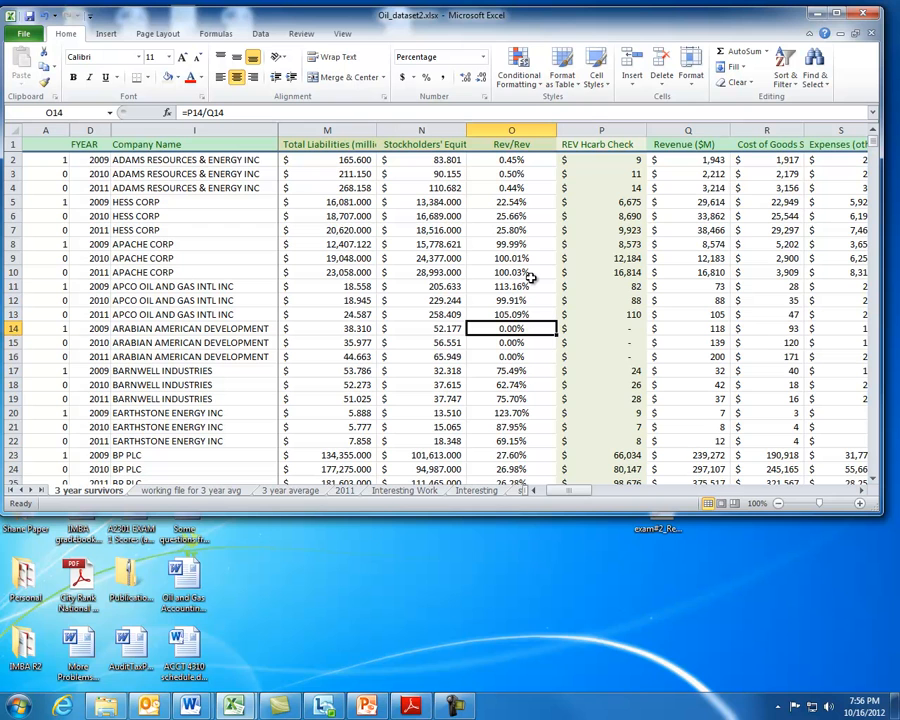
key("Down")
key("Down")
key("Up")
key("Up")
key("Up")
key("Up")
key("Up")
key("Up")
key("Up")
key("Up")
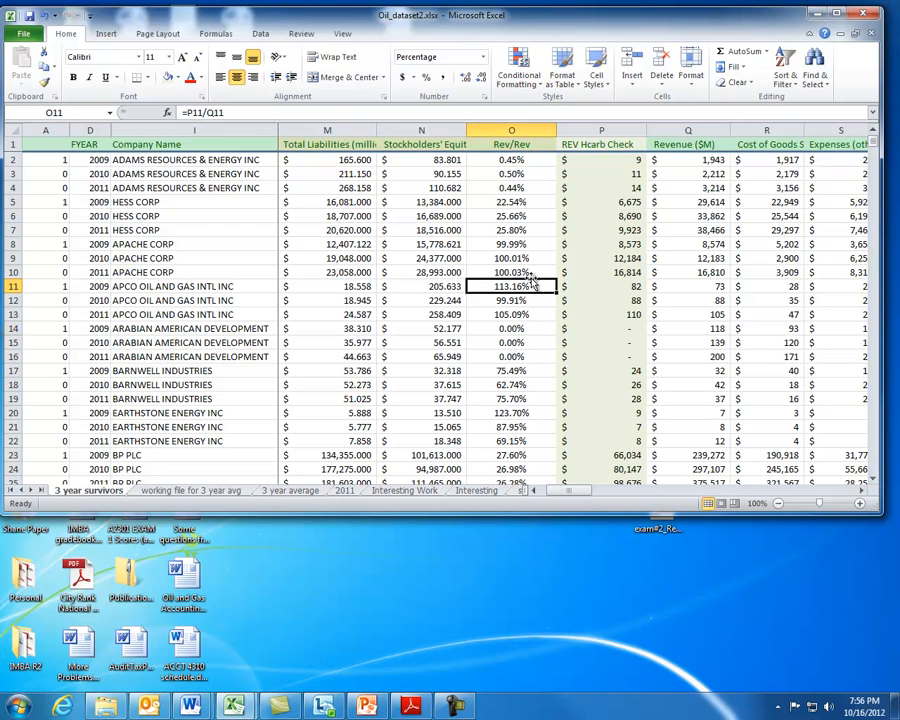
key("Down")
key("Down")
key("Up")
key("Up")
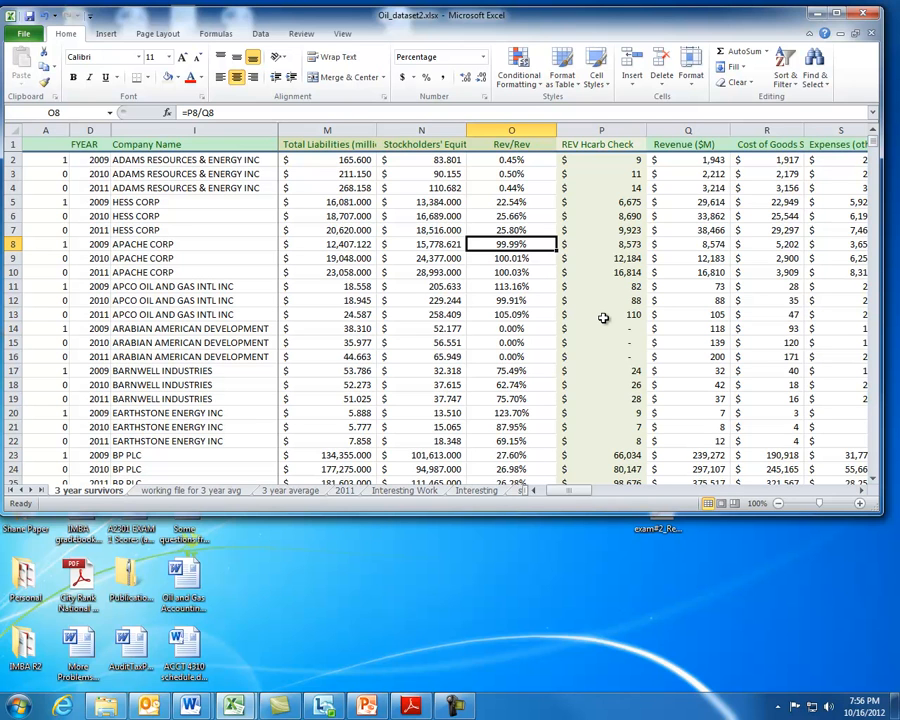
Step: Copy the header row of the 3 year survivors sheet onto row 1 of the working file for 3 year avg sheet
left_click(12, 131)
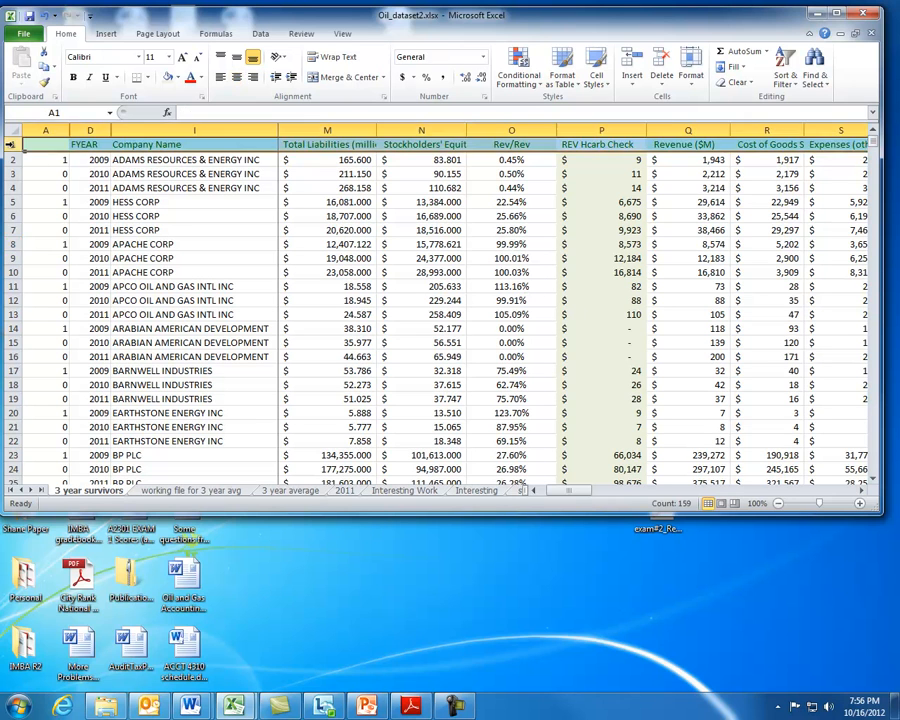
right_click(20, 140)
left_click(68, 170)
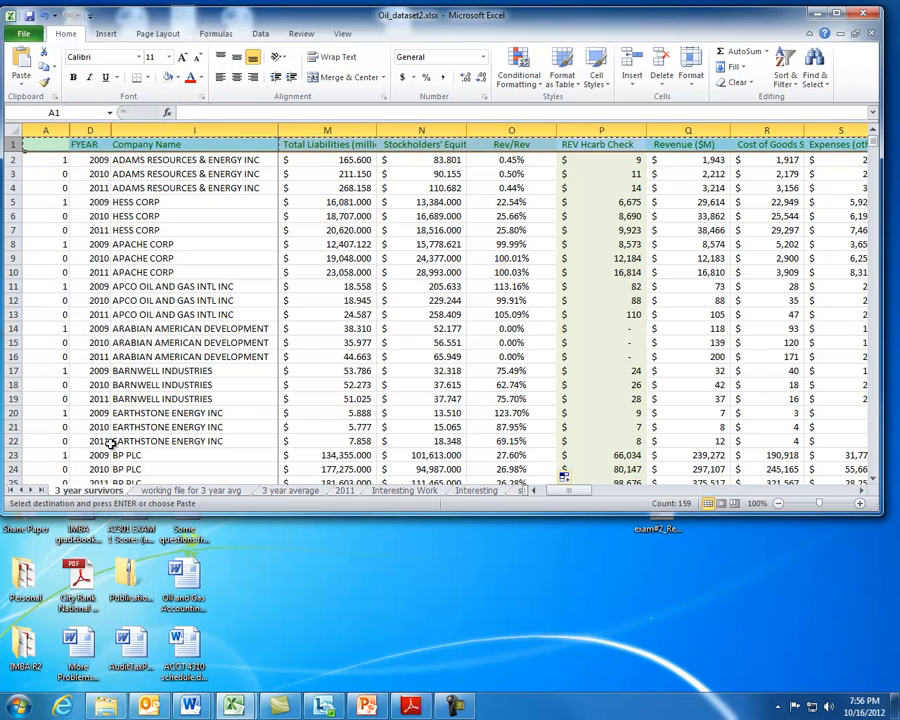
left_click(190, 490)
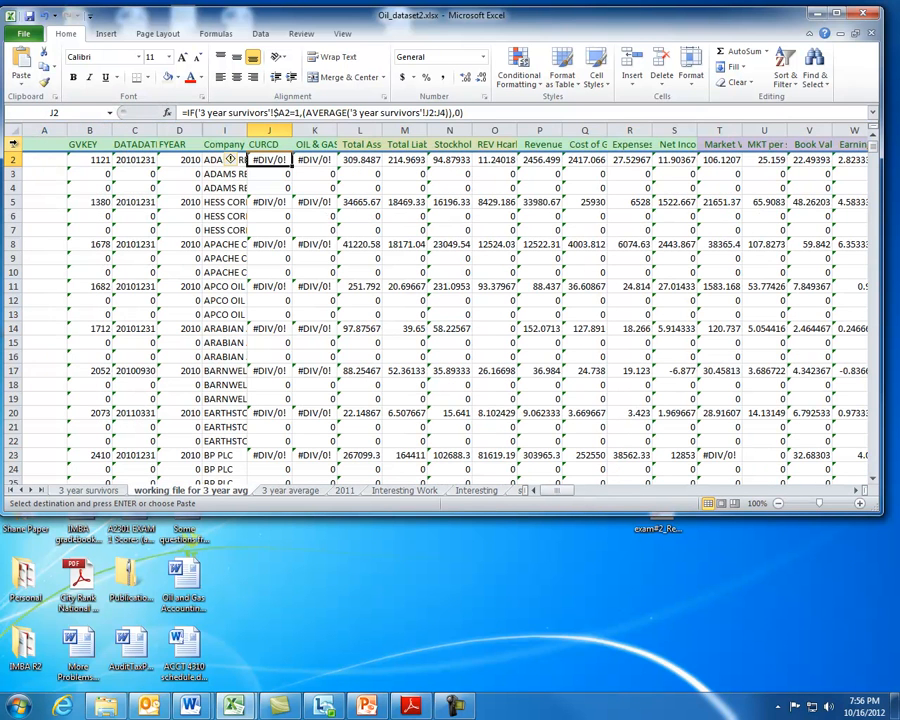
left_click(12, 131)
right_click(16, 134)
left_click(50, 196)
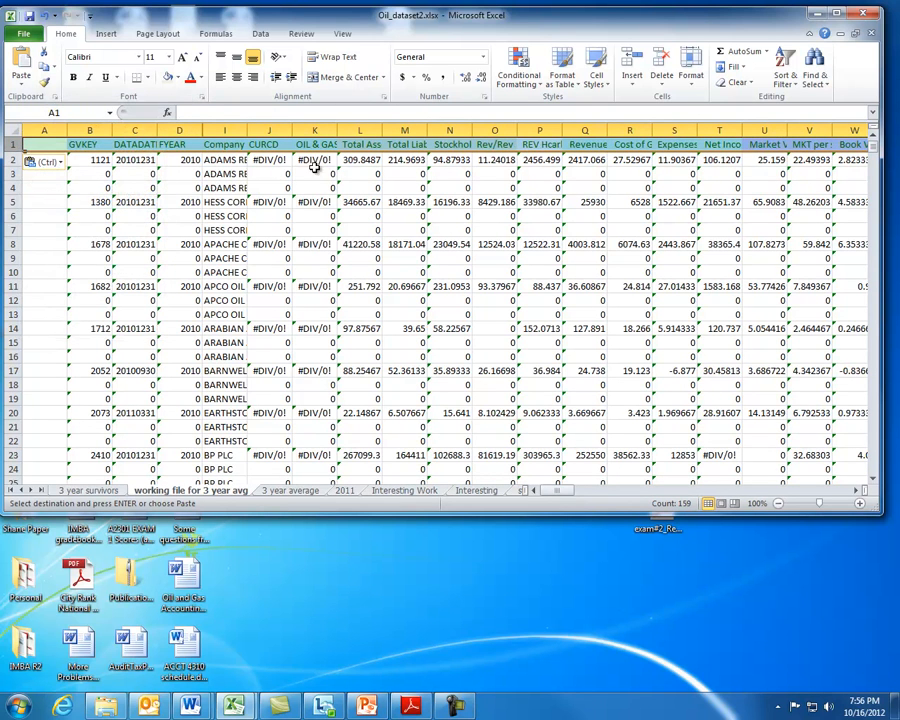
Step: Fill the averaging formula in L2 across to column FE and down through all the company rows
left_click(354, 161)
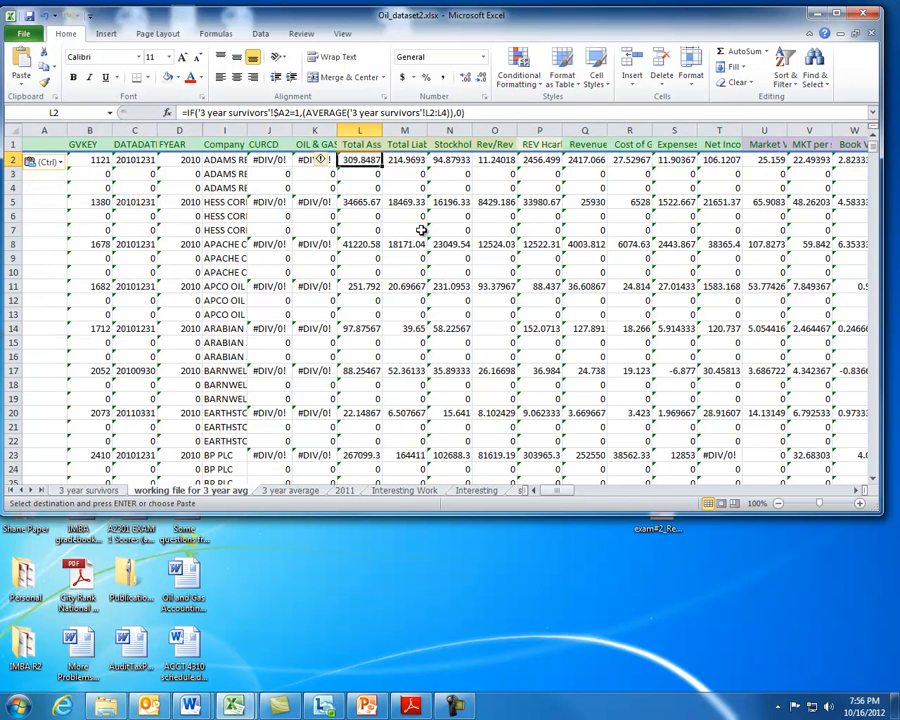
left_click_drag(380, 170, 675, 169)
left_click_drag(873, 405, 874, 114)
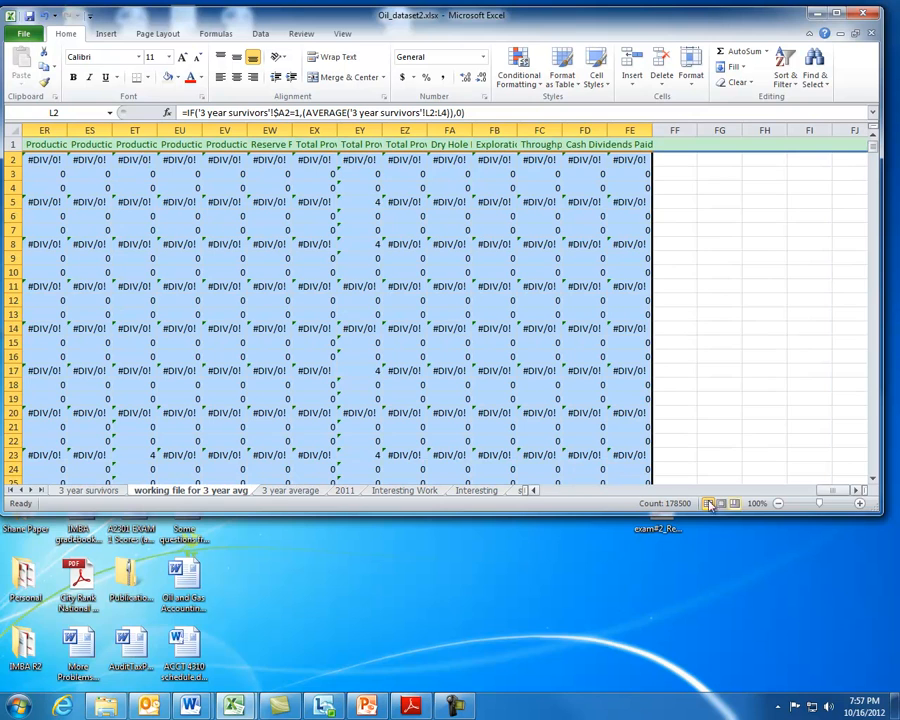
left_click_drag(843, 492, 536, 490)
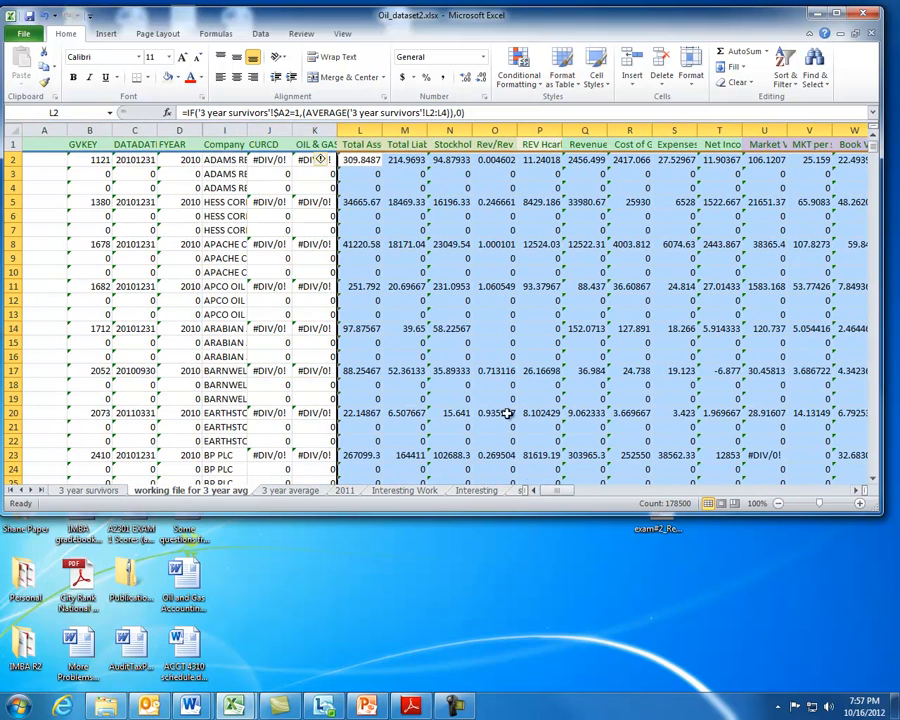
Step: Copy the entire working file for 3 year avg sheet and paste it as values over the 3 year average sheet
left_click(10, 131)
right_click(178, 262)
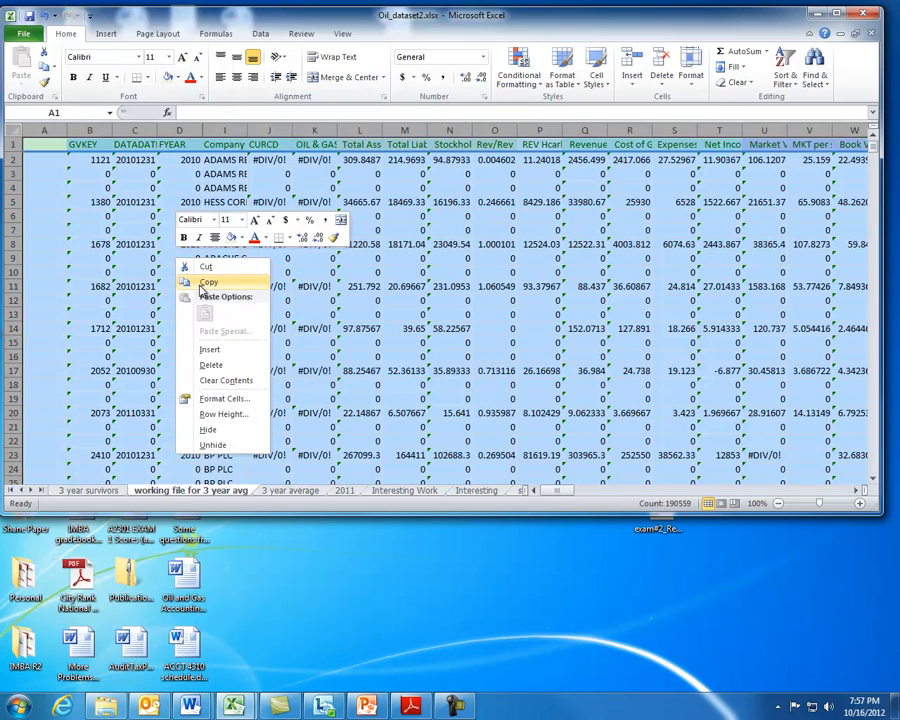
left_click(205, 282)
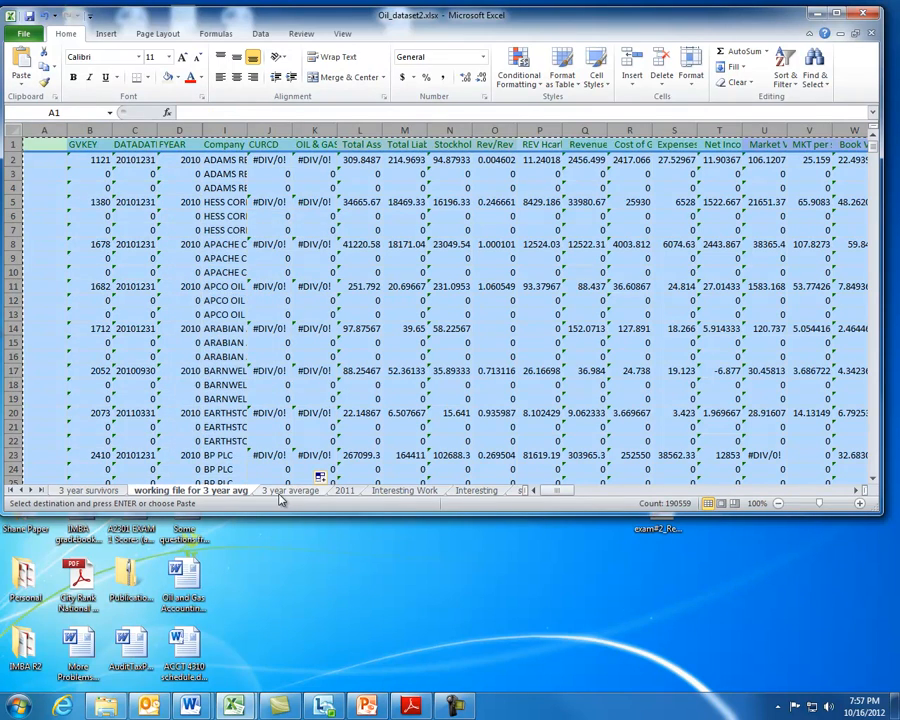
left_click(283, 490)
left_click(12, 131)
right_click(80, 205)
mouse_move(112, 277)
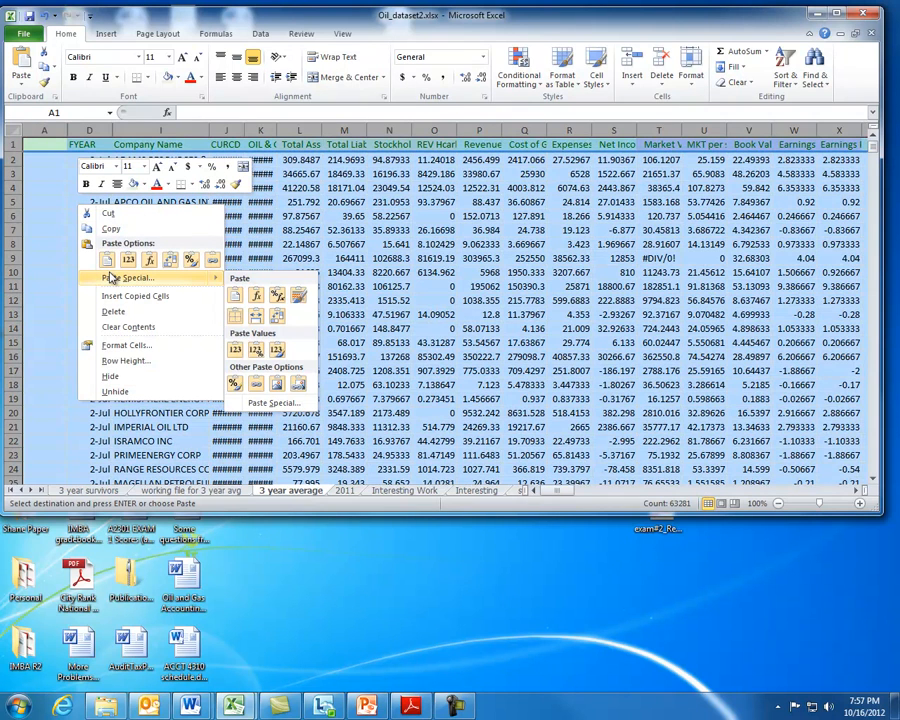
left_click(234, 350)
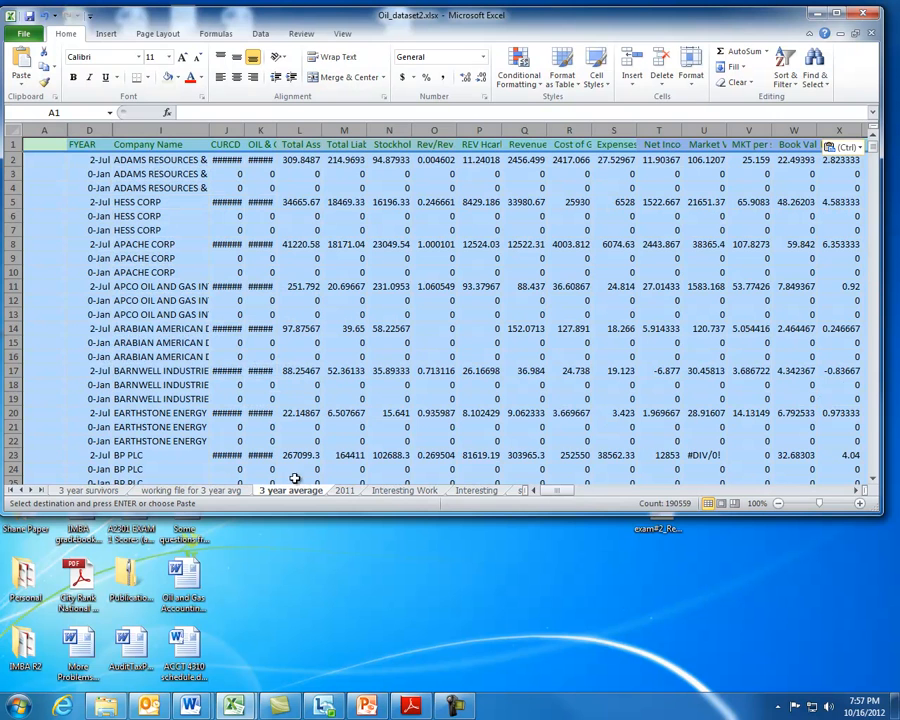
Step: Copy the header row of the 3 year survivors sheet onto row 1 of the 3 year average sheet
left_click(106, 492)
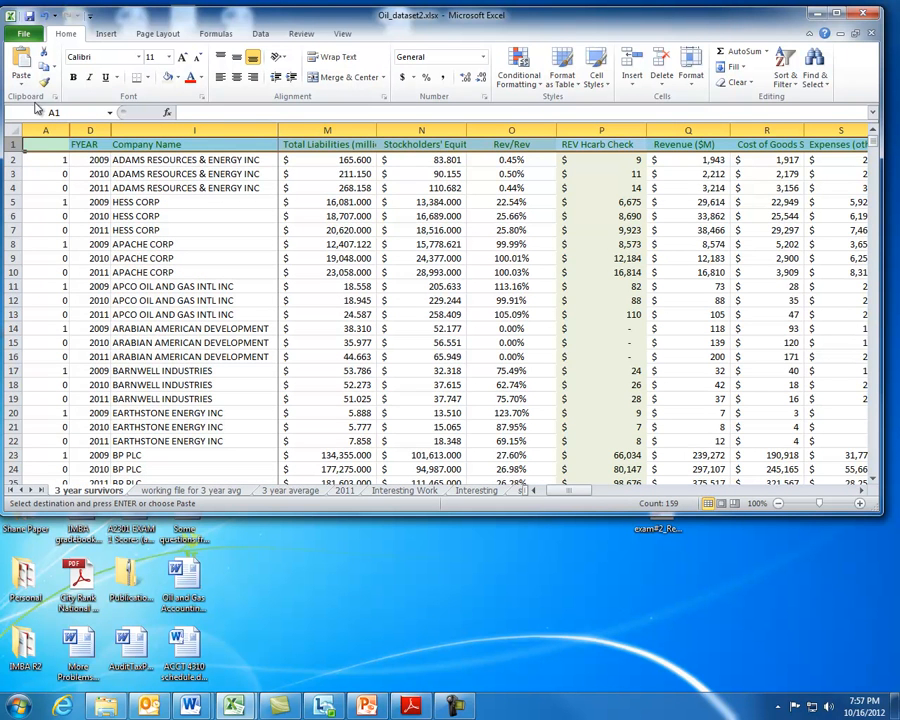
right_click(12, 145)
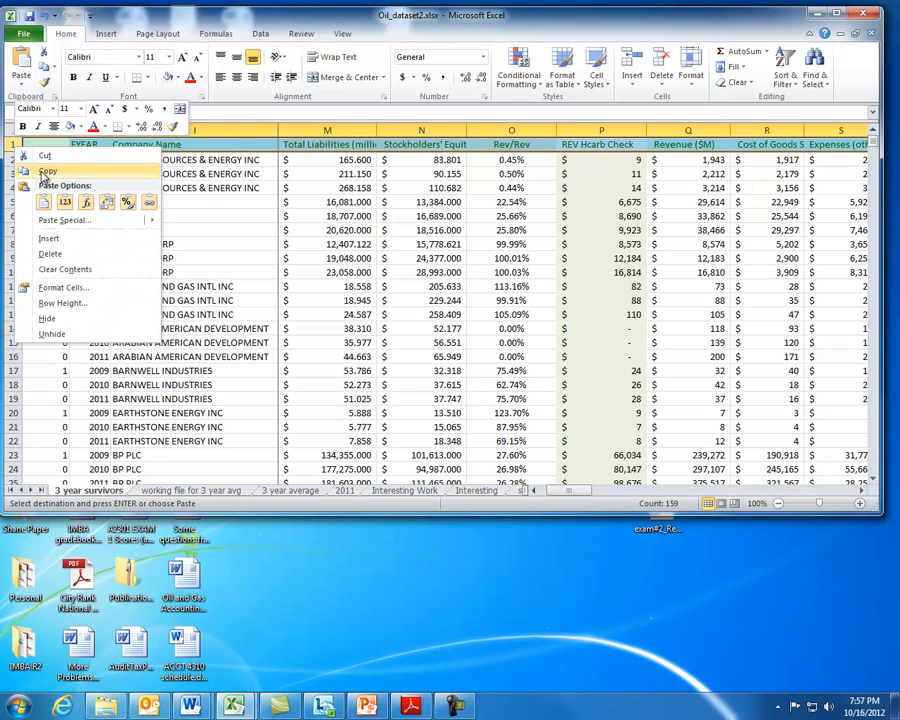
left_click(28, 176)
left_click(289, 492)
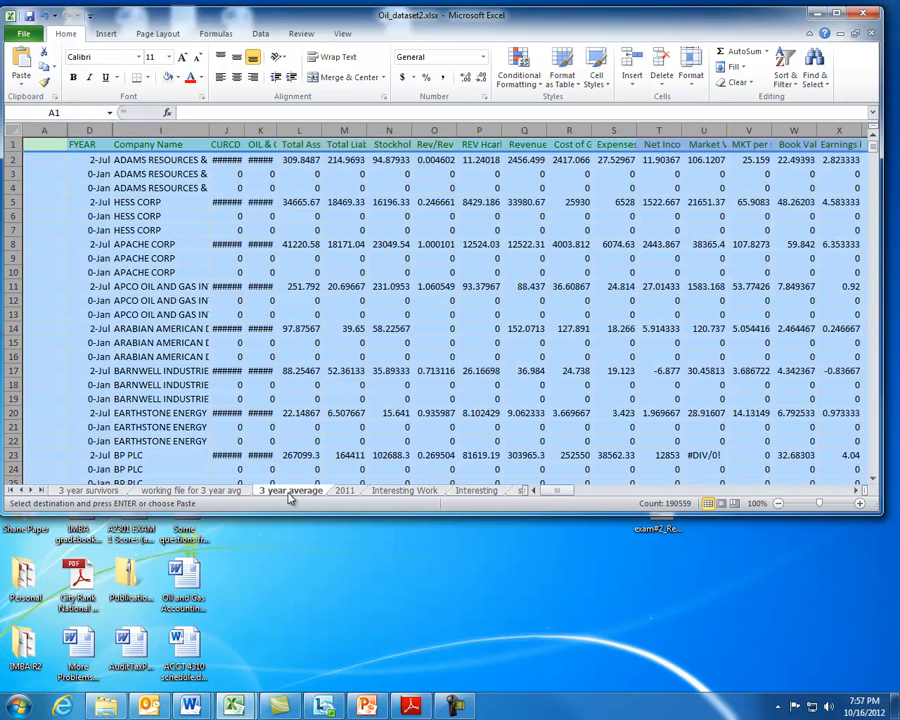
left_click(10, 145)
right_click(10, 145)
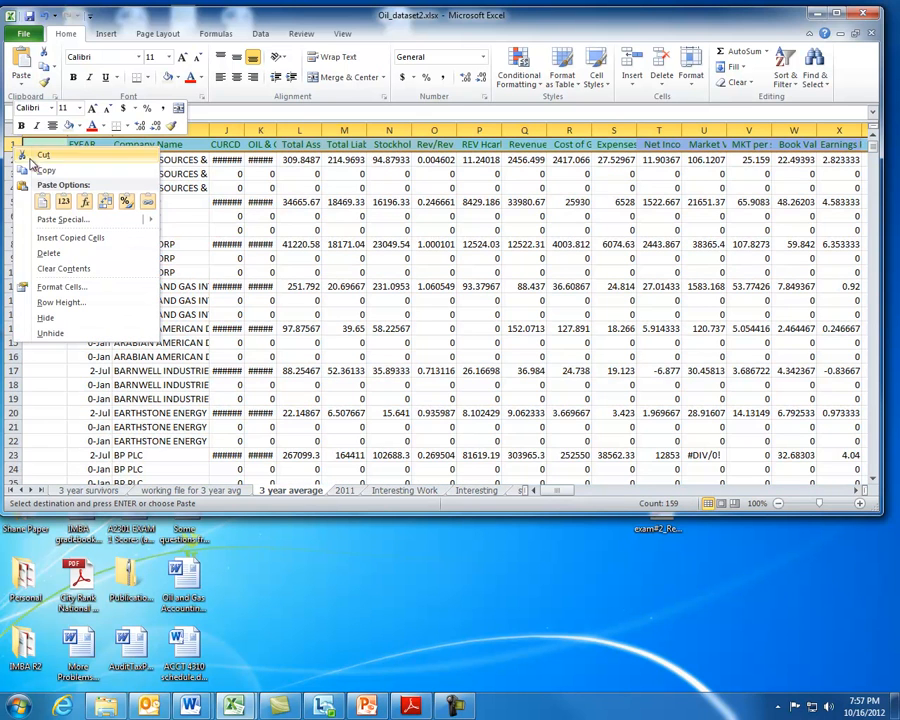
left_click(42, 203)
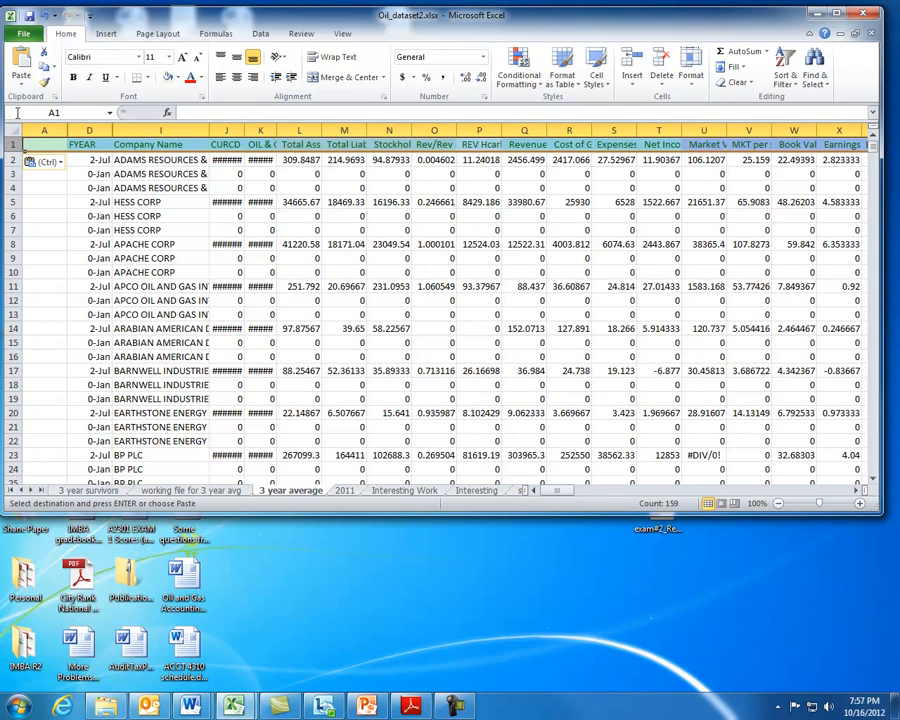
Step: Sort the entire 3 year average sheet by GVKEY values from smallest to largest, treating the first row as headers
key("ctrl+a")
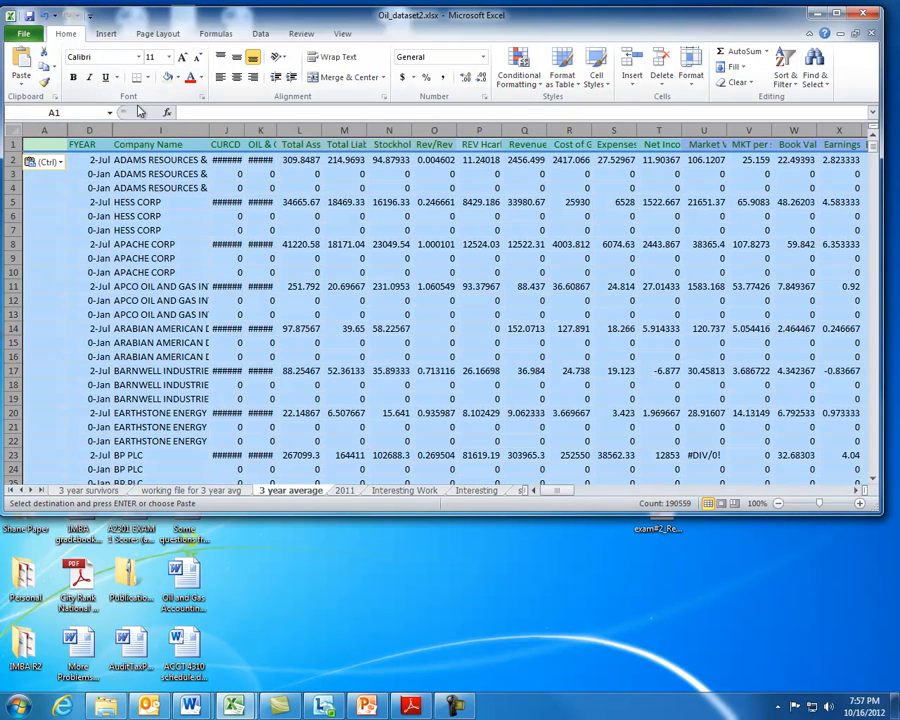
left_click(783, 77)
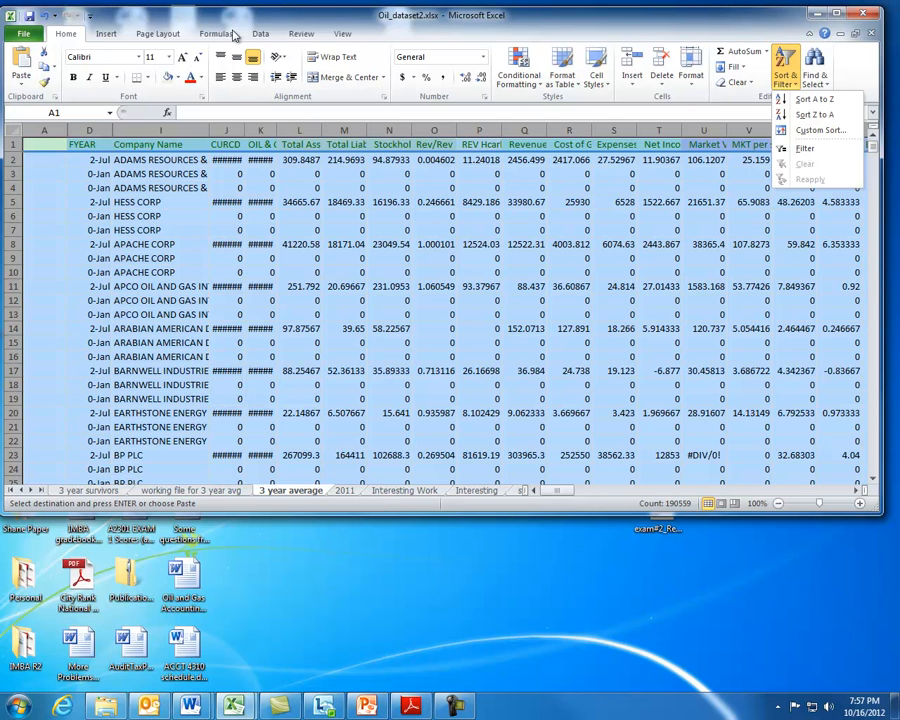
left_click(260, 33)
left_click(334, 70)
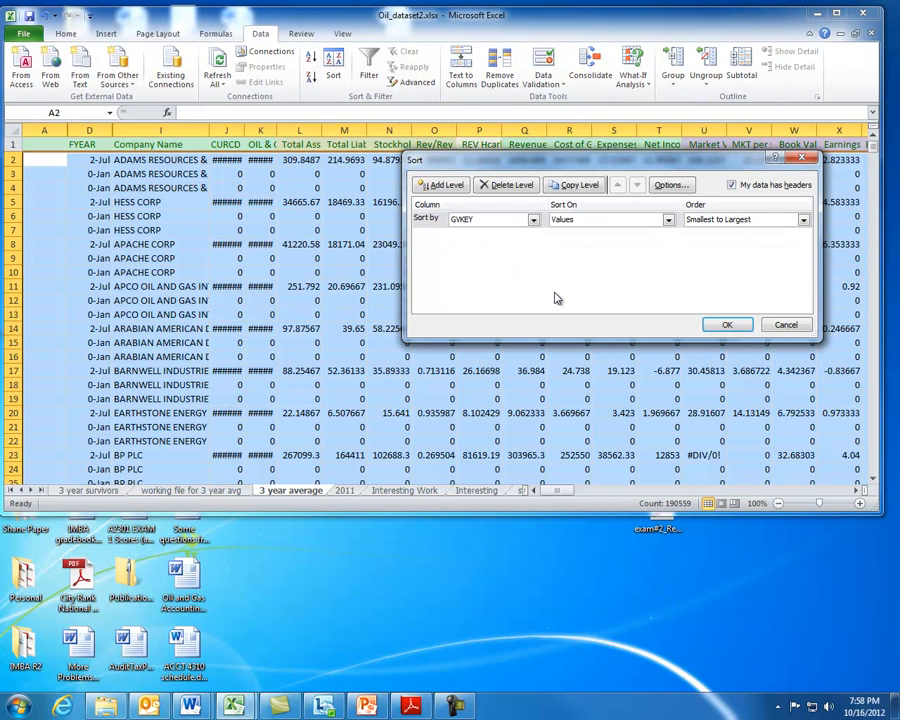
left_click(727, 326)
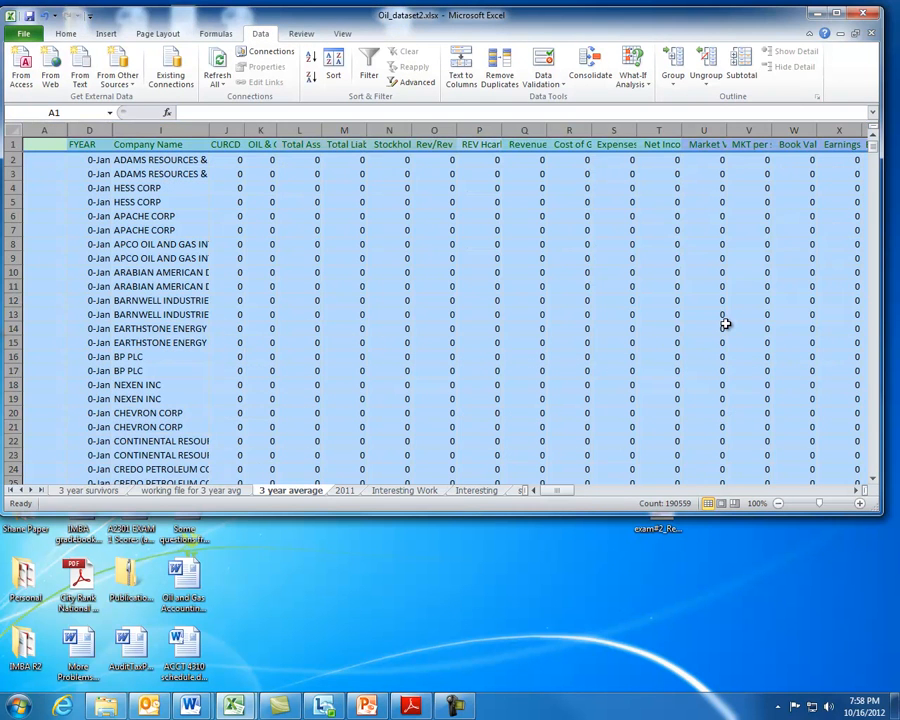
Step: Delete the zero-filled rows 2 through 794 from the 3 year average sheet
left_click_drag(13, 159, 40, 226)
right_click(56, 206)
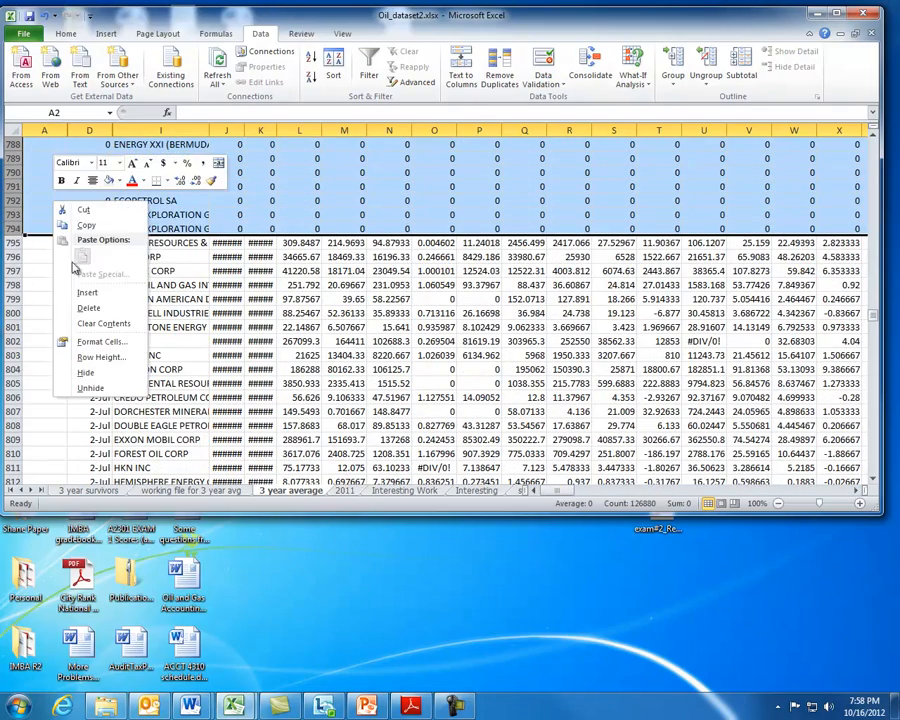
left_click(86, 307)
left_click(333, 357)
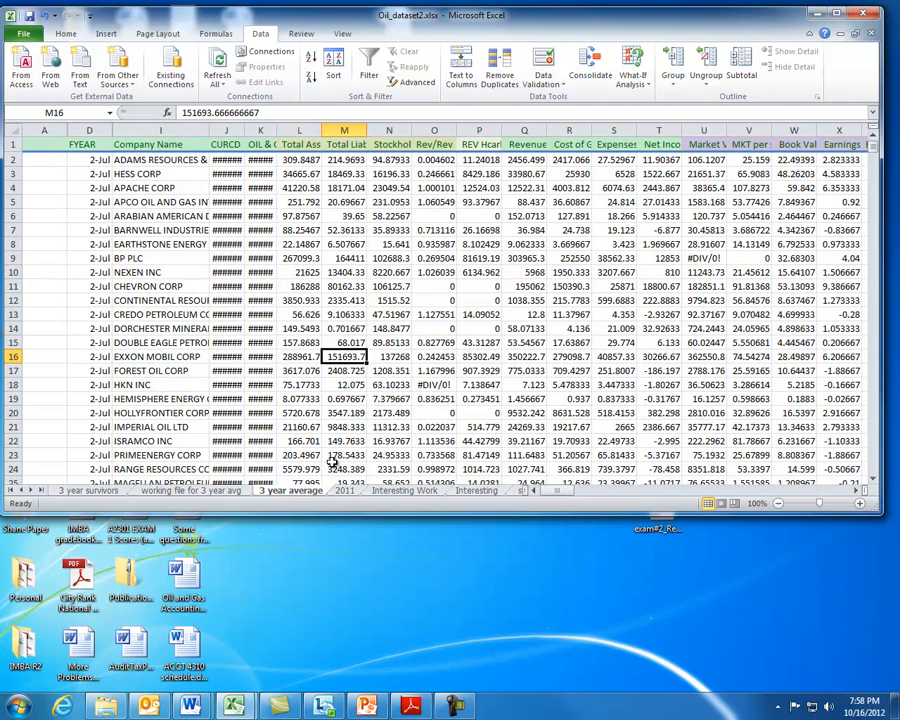
Step: Copy the entire 3 year survivors sheet and paste it as values over the 2011 sheet
left_click(82, 491)
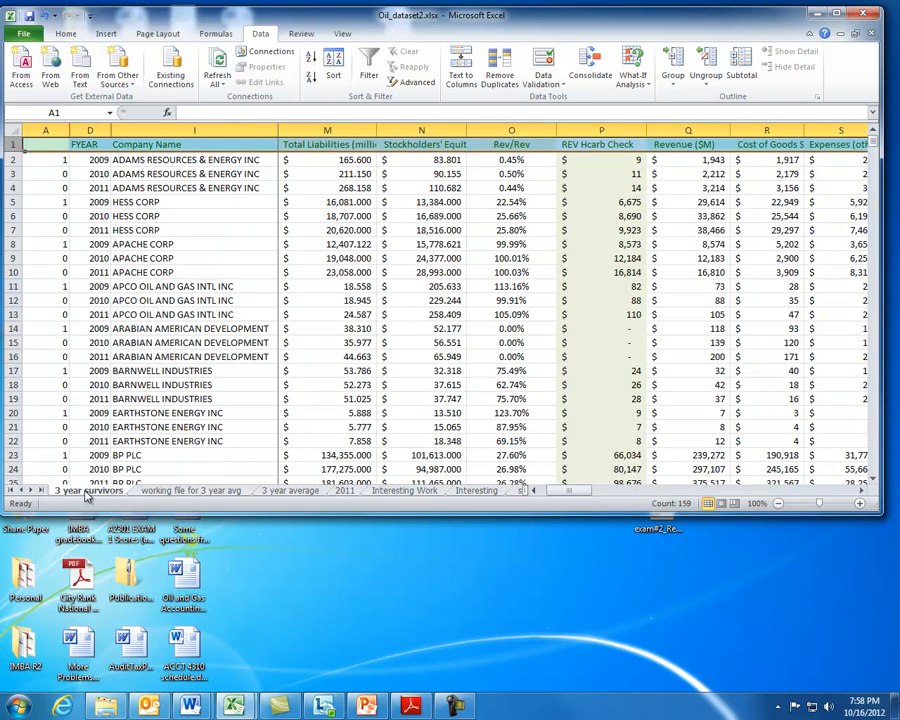
left_click(13, 132)
right_click(108, 200)
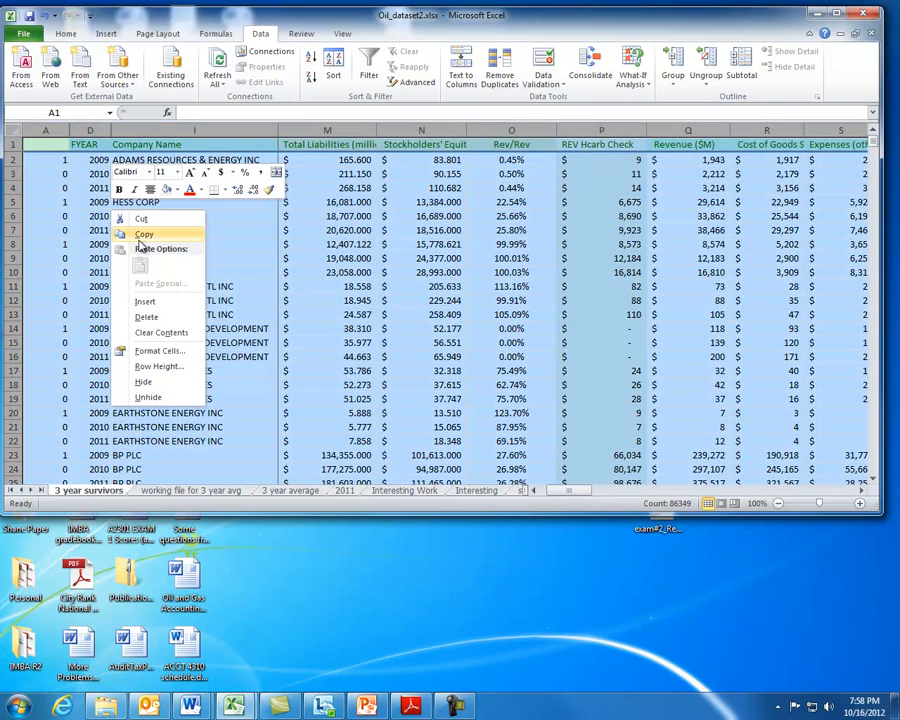
left_click(136, 232)
left_click(343, 491)
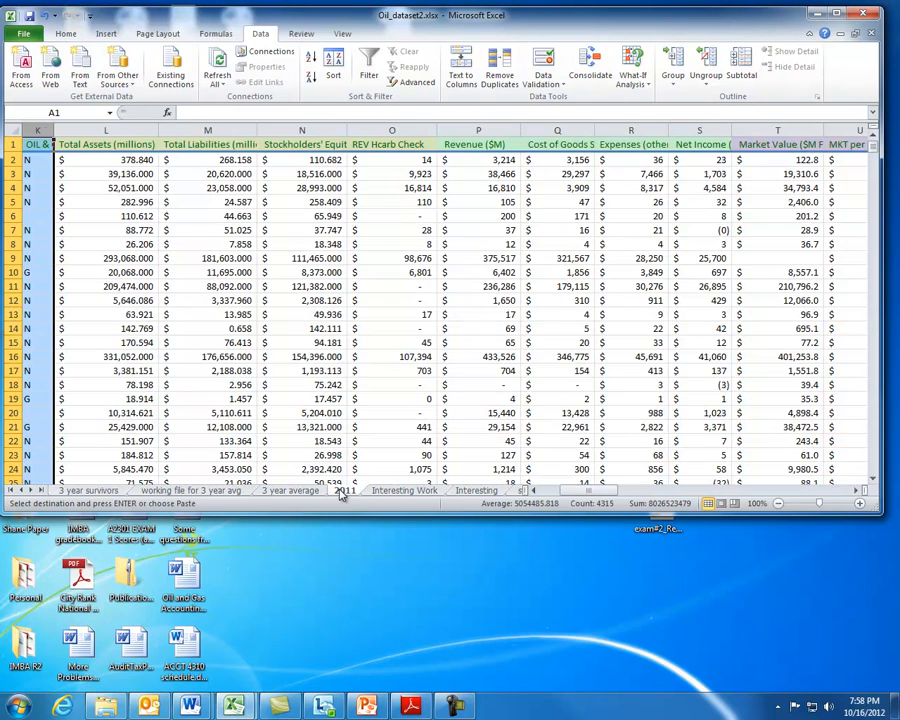
left_click(13, 127)
right_click(105, 194)
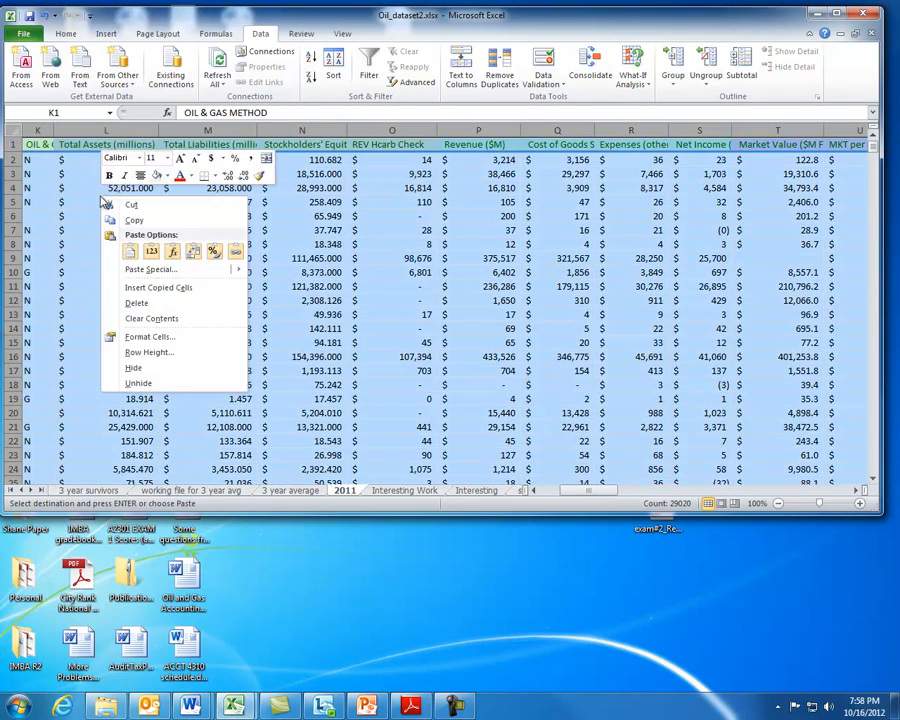
left_click(153, 249)
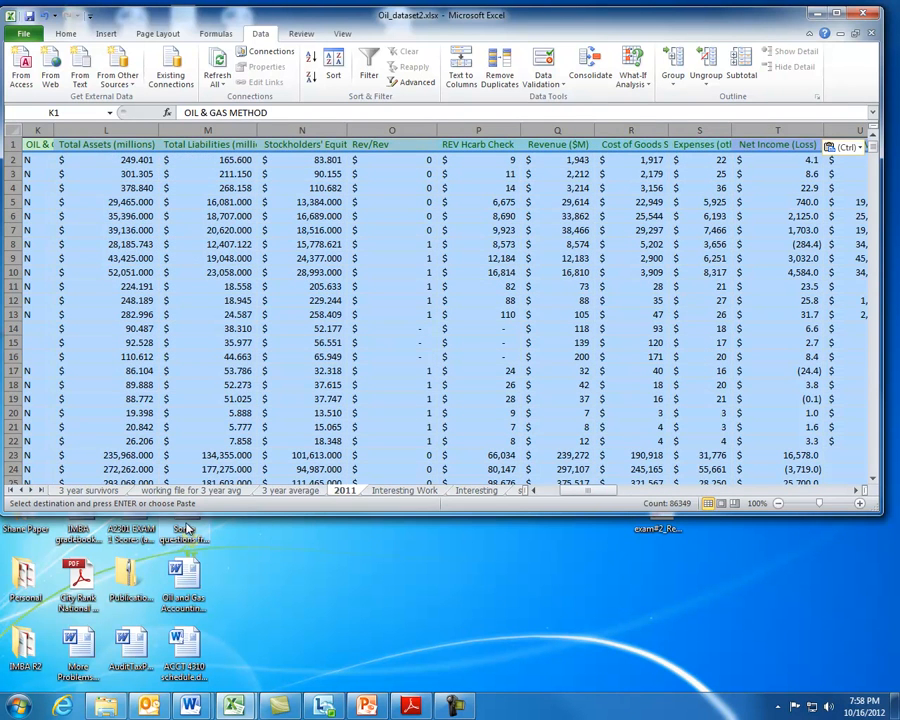
Step: Copy the header row of the 3 year survivors sheet onto row 1 of the 2011 sheet
left_click(88, 490)
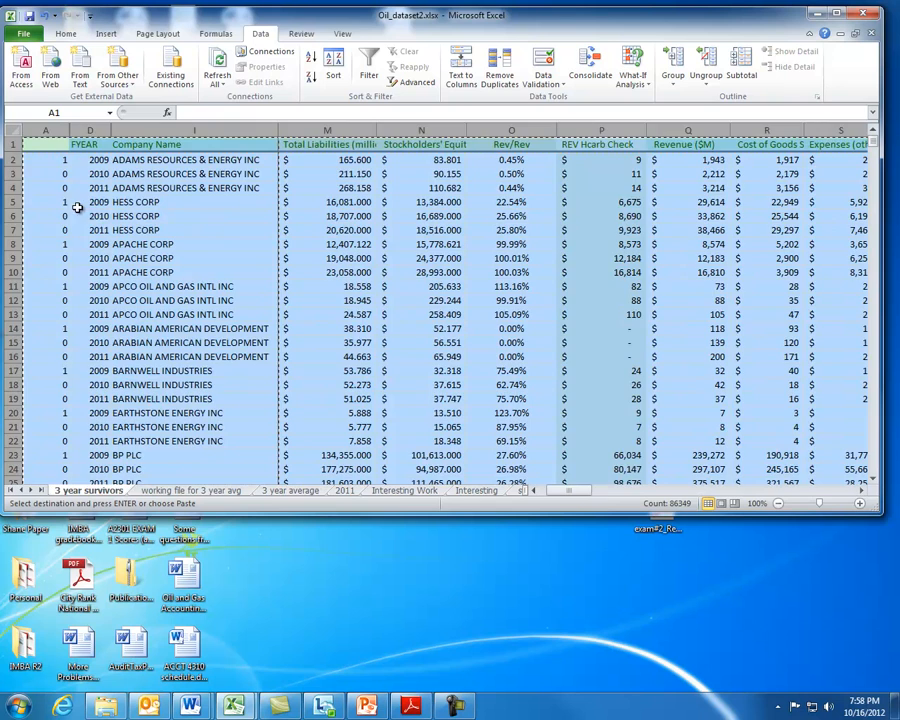
right_click(16, 146)
left_click(50, 170)
left_click(345, 491)
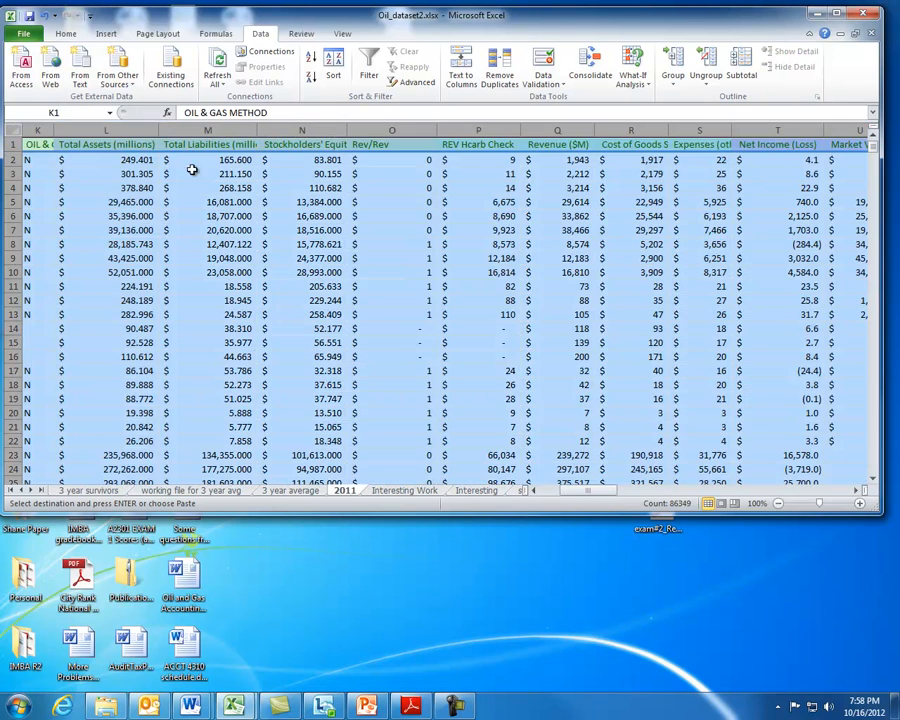
left_click(16, 146)
right_click(18, 147)
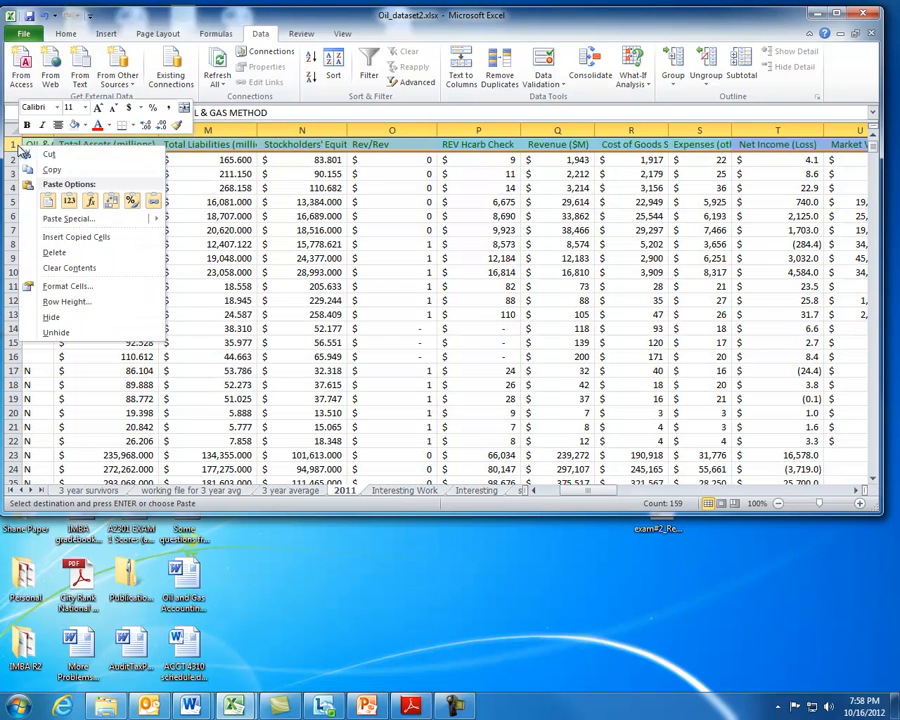
left_click(48, 201)
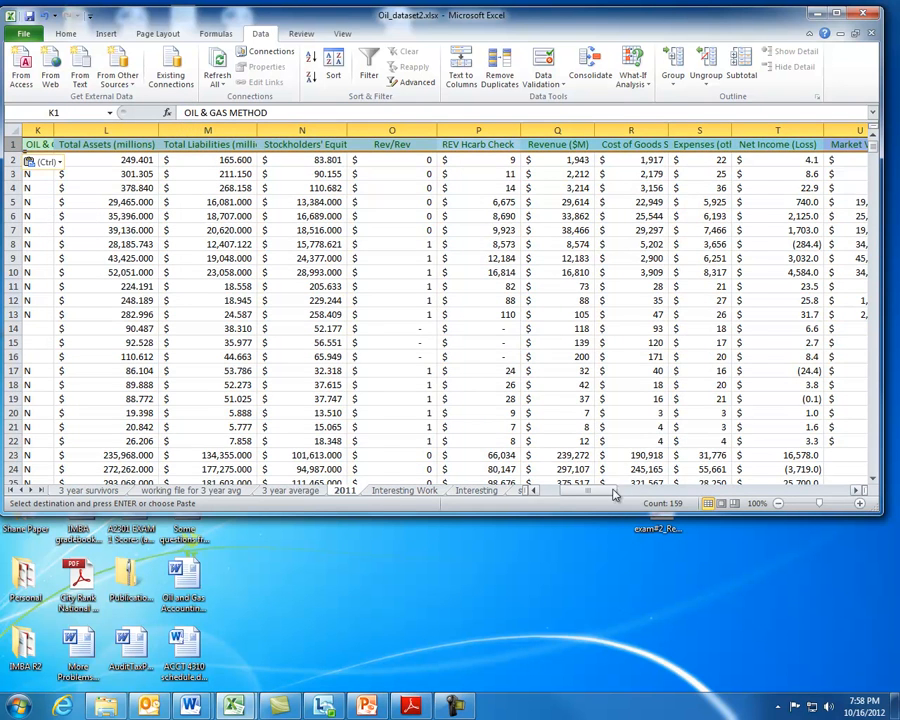
Step: Sort the entire 2011 sheet by FYEAR from largest to smallest, then by GVKEY from smallest to largest
left_click_drag(627, 489, 580, 490)
left_click(17, 131)
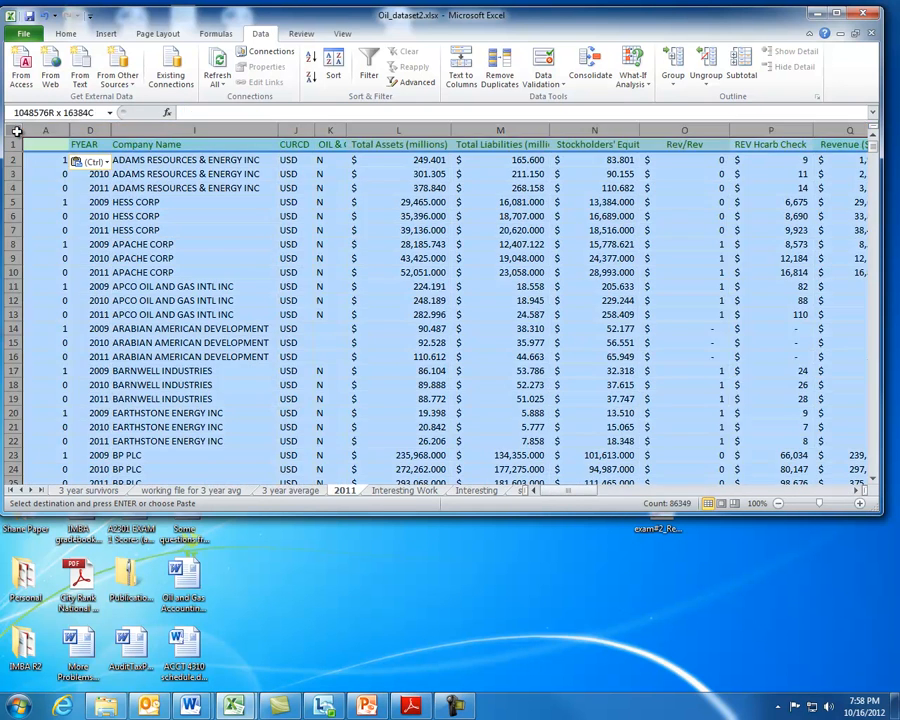
left_click(333, 68)
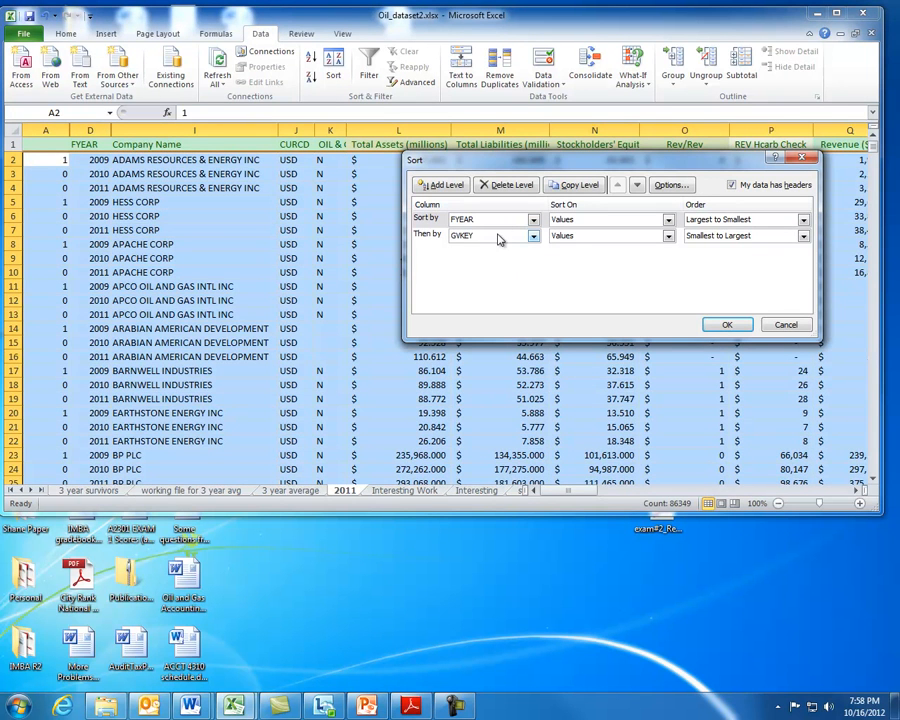
left_click(724, 328)
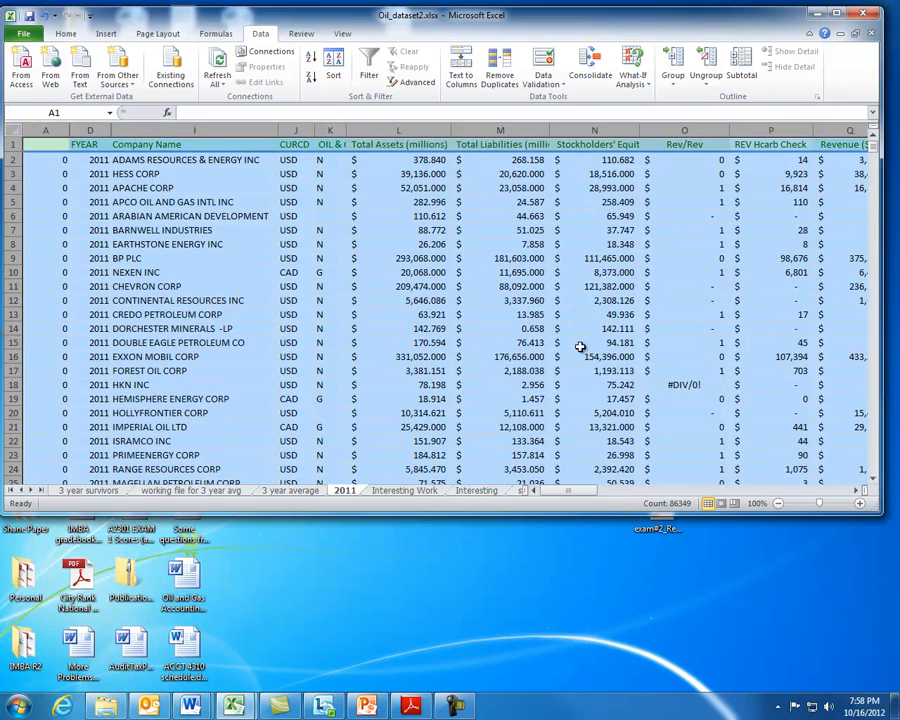
left_click(316, 285)
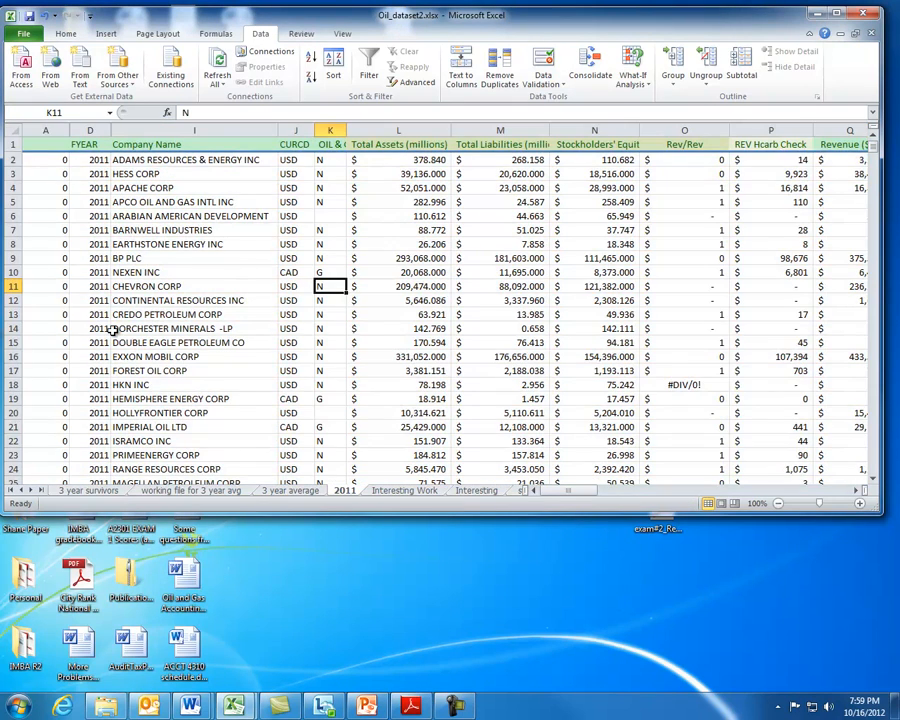
Step: Delete all rows below the 2011 fiscal-year records in the 2011 sheet, from row 399 through row 1193
scroll(113, 330, "down", 20)
scroll(113, 330, "down", 15)
left_click_drag(870, 198, 896, 260)
left_click_drag(12, 243, 48, 422)
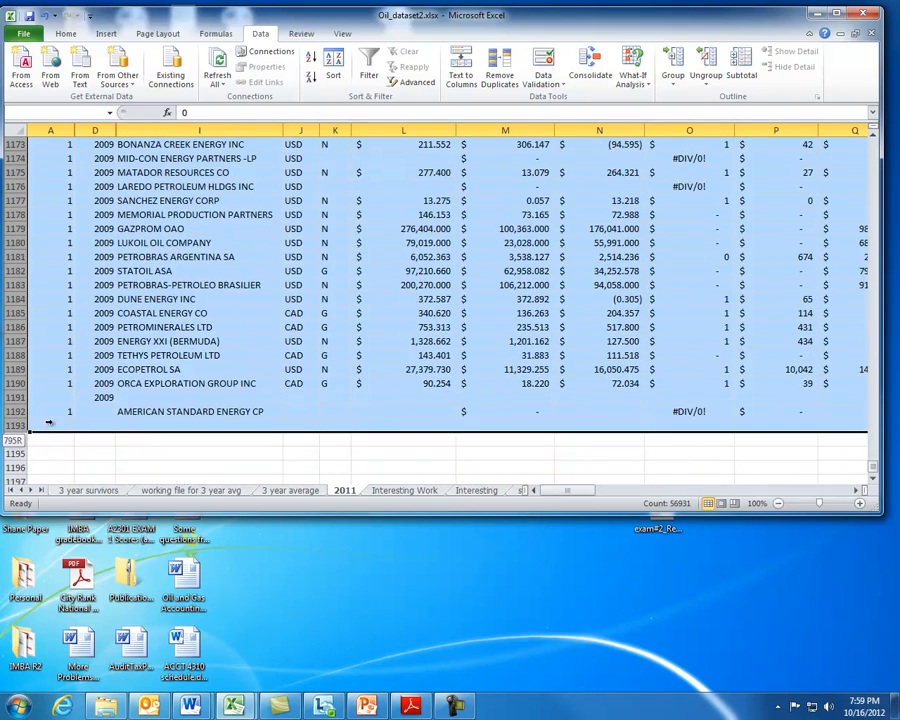
right_click(79, 270)
left_click(113, 376)
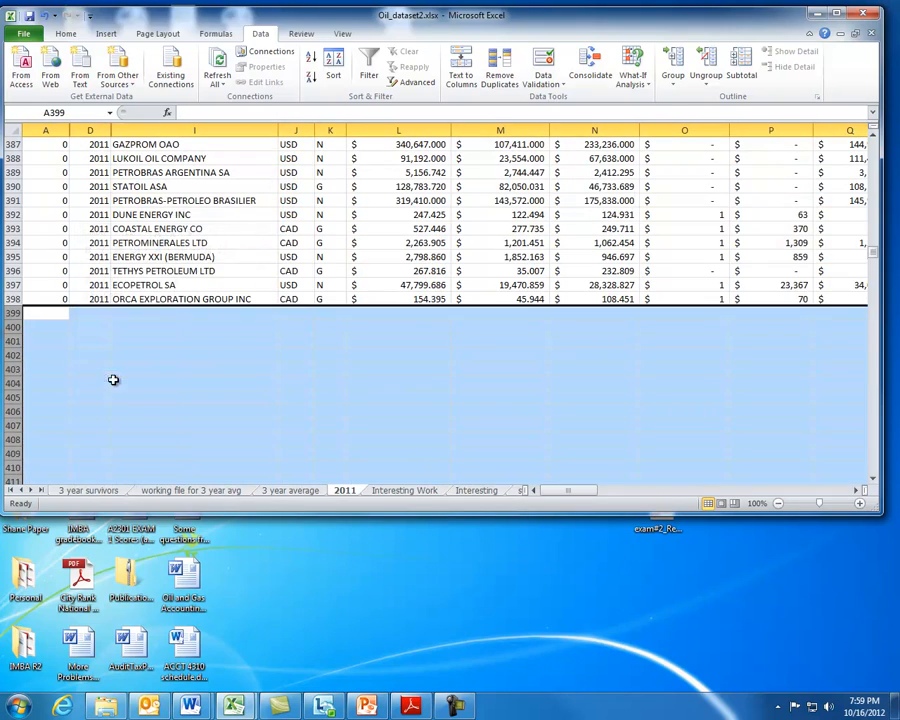
left_click(288, 213)
left_click(414, 228)
Step: Format the Rev/Rev column O of the 2011 sheet as percentages with one decimal place
scroll(430, 283, "up", 20)
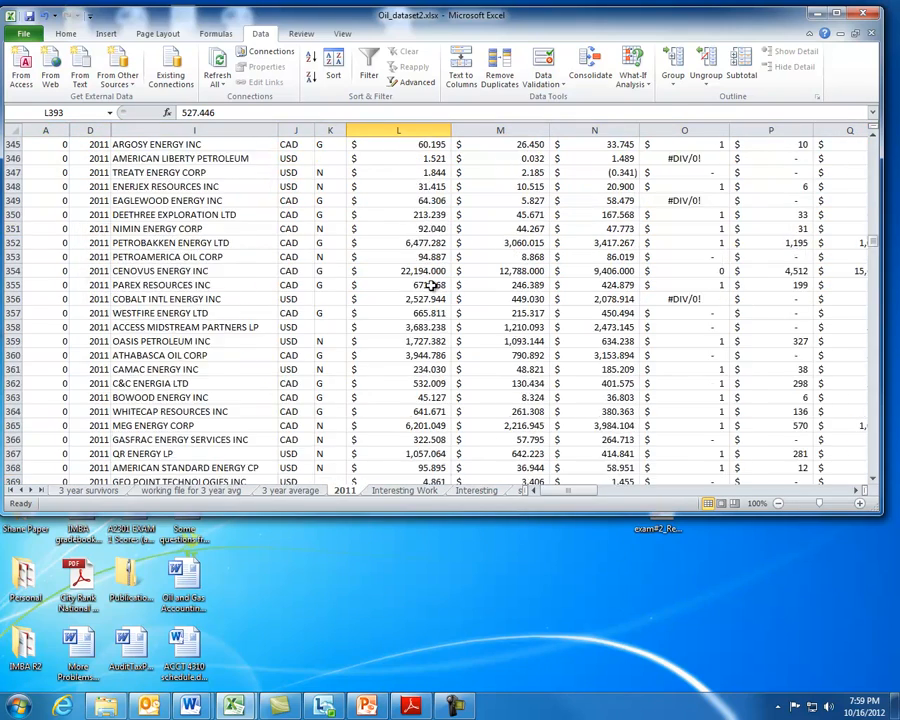
scroll(430, 285, "up", 20)
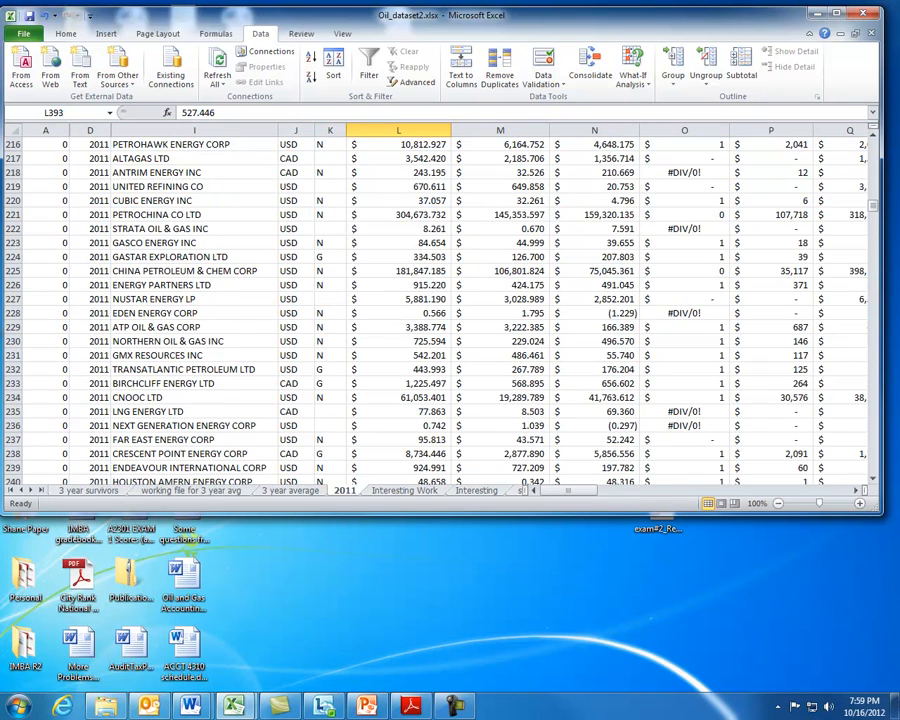
left_click_drag(873, 205, 880, 110)
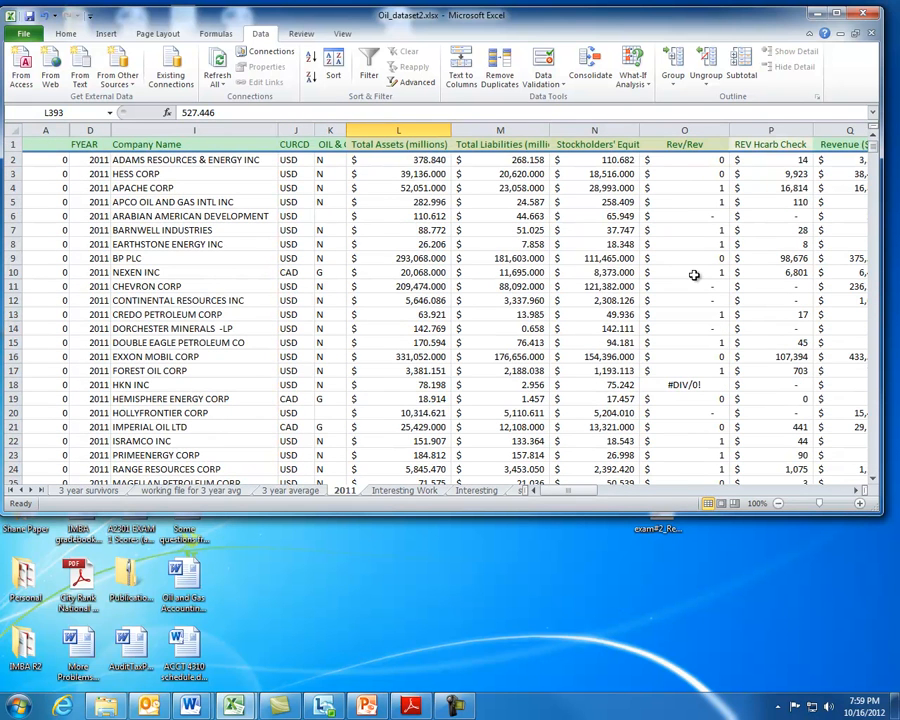
left_click(714, 130)
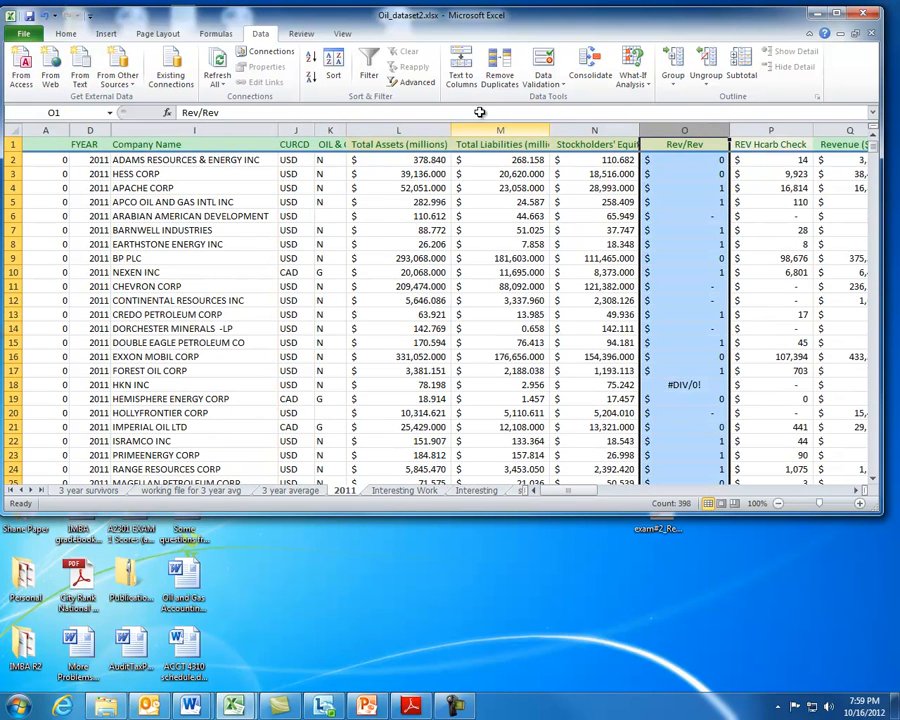
left_click(68, 34)
left_click(481, 78)
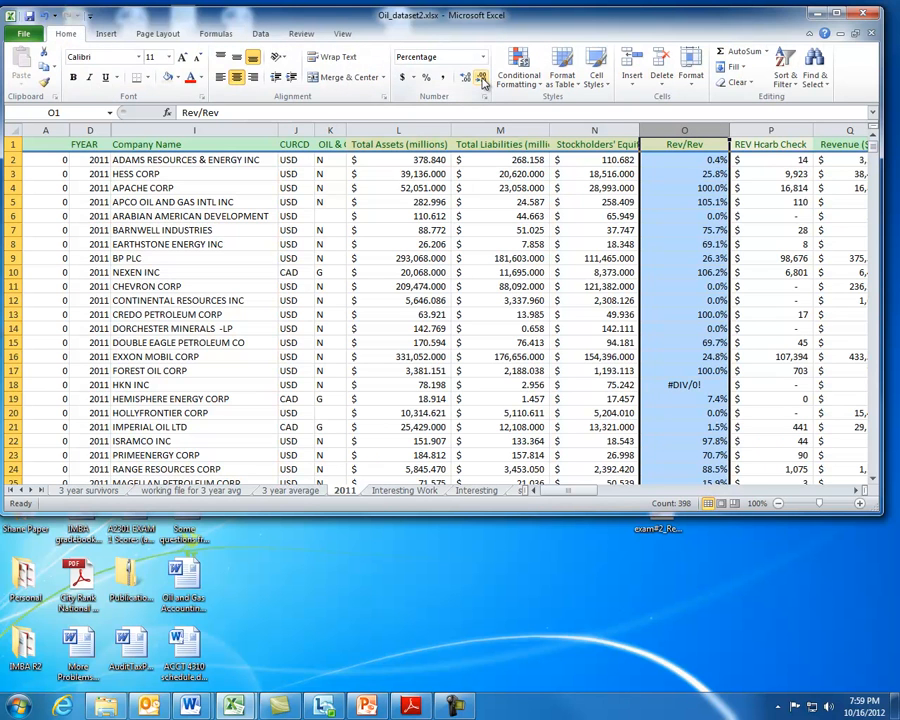
left_click_drag(765, 24, 673, 2)
left_click(447, 707)
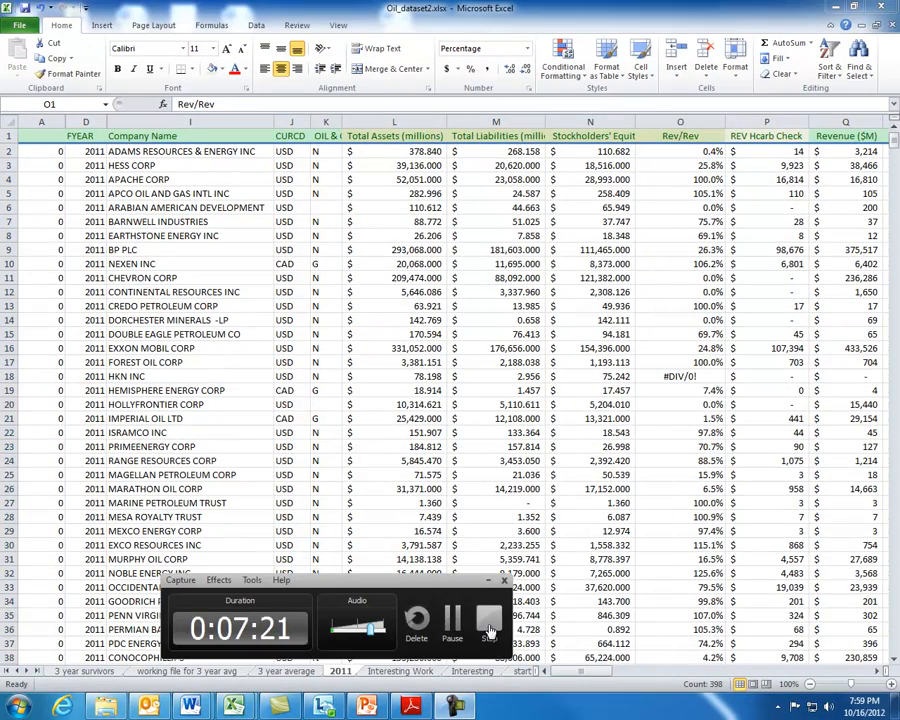